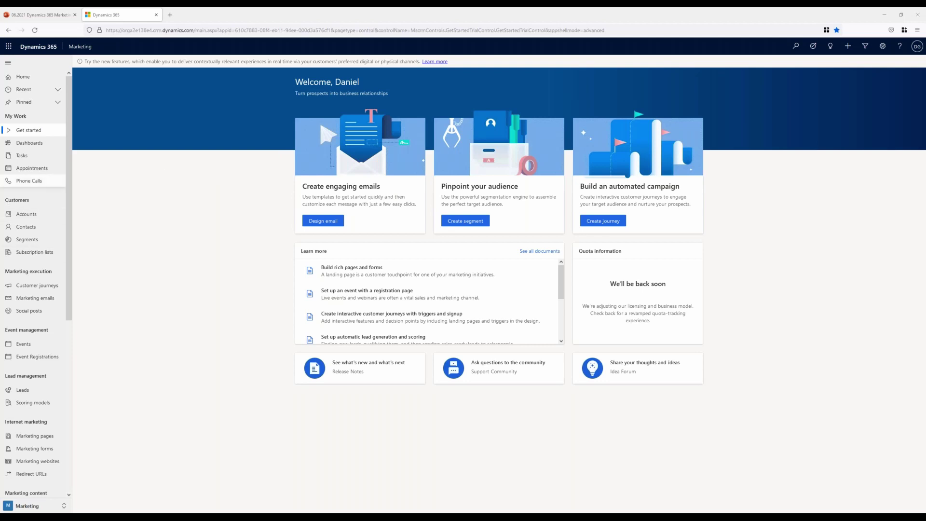
# View the lists of active accounts, active contacts and active marketing emails.
pyautogui.click(25, 220)
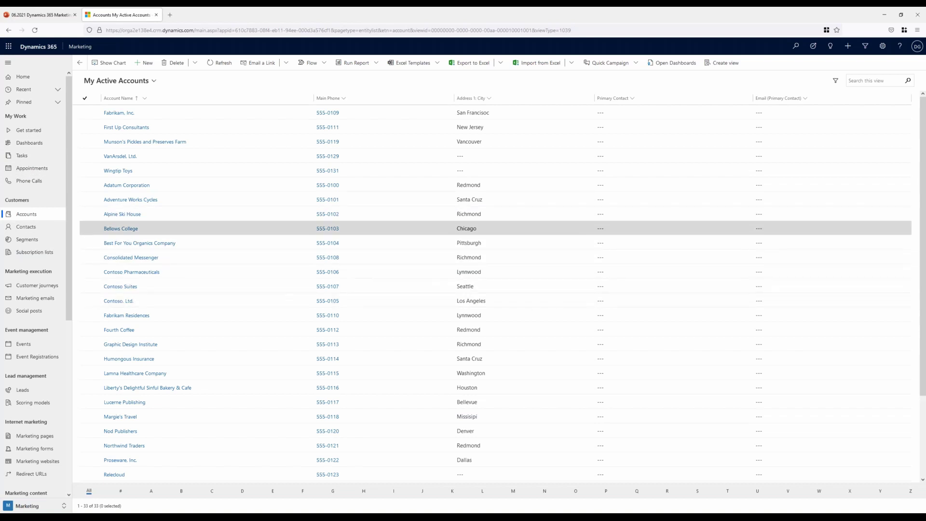
pyautogui.click(28, 225)
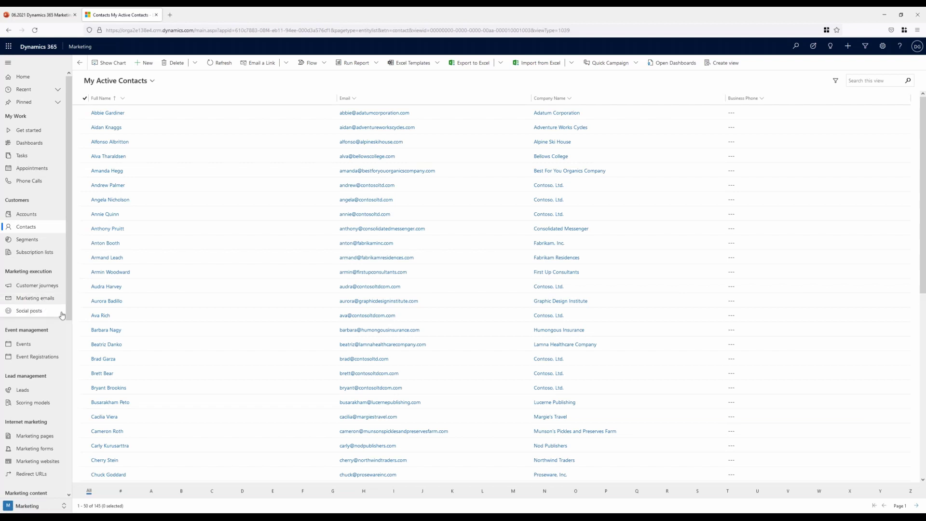
pyautogui.click(46, 298)
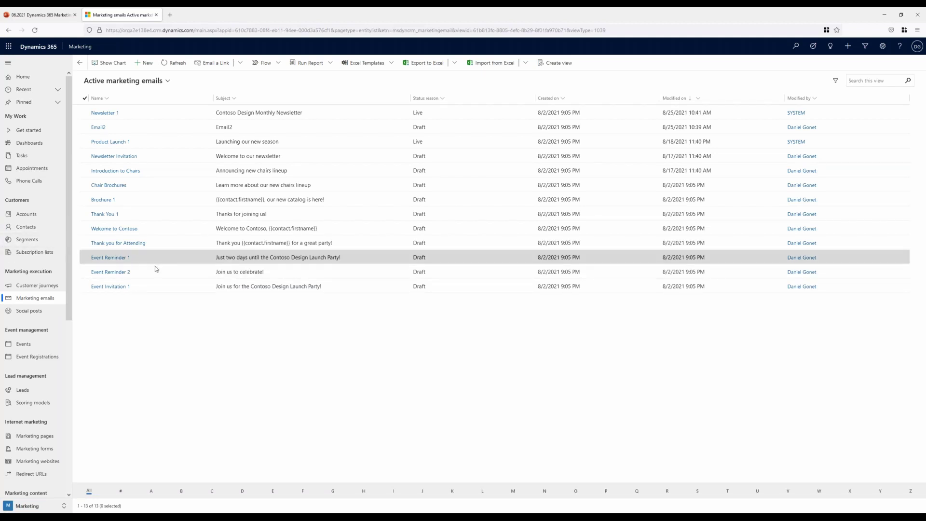
# Create a new marketing email based on the lesina template.
pyautogui.click(143, 65)
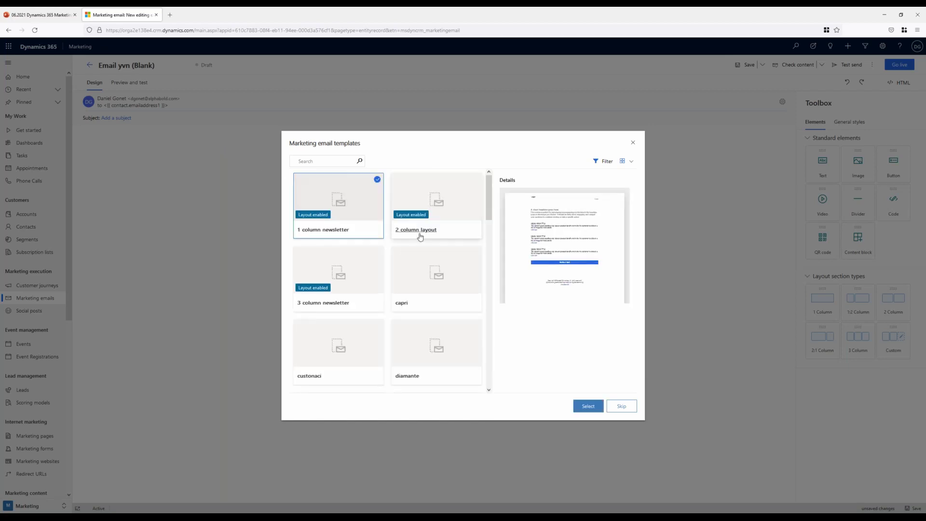
pyautogui.scroll(-10, 444, 290)
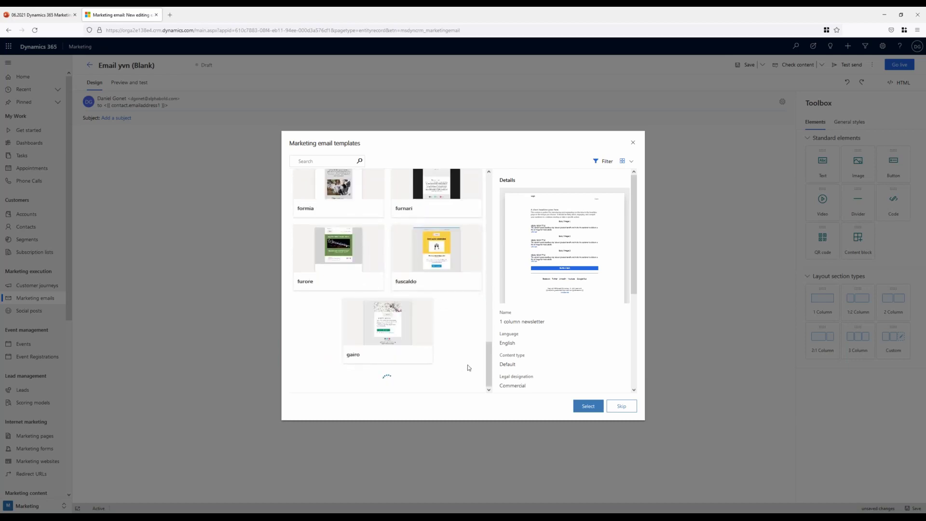
pyautogui.scroll(-10, 453, 362)
pyautogui.scroll(-3, 454, 361)
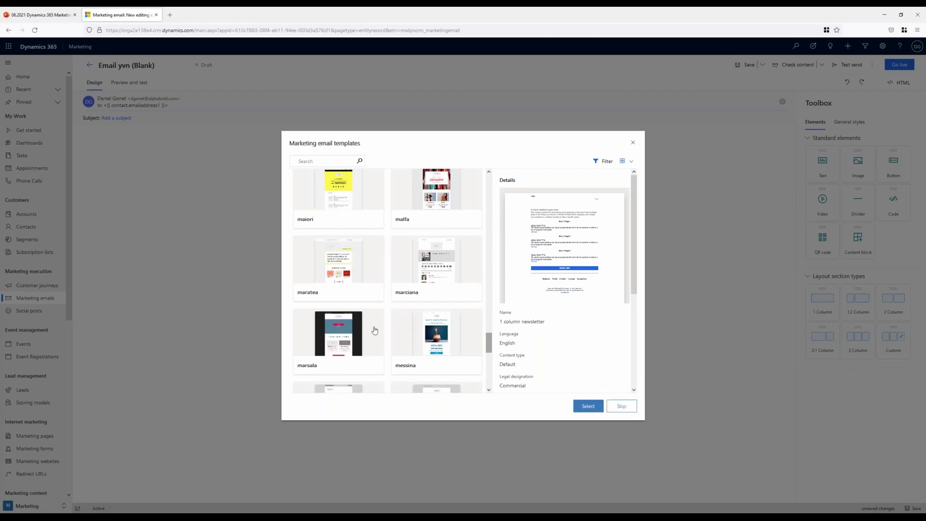
pyautogui.scroll(-5, 416, 339)
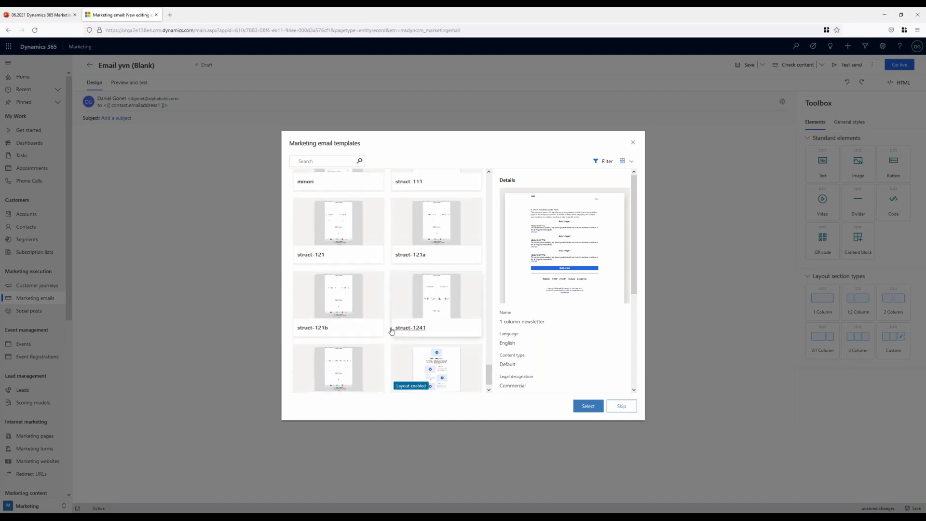
pyautogui.scroll(10, 424, 294)
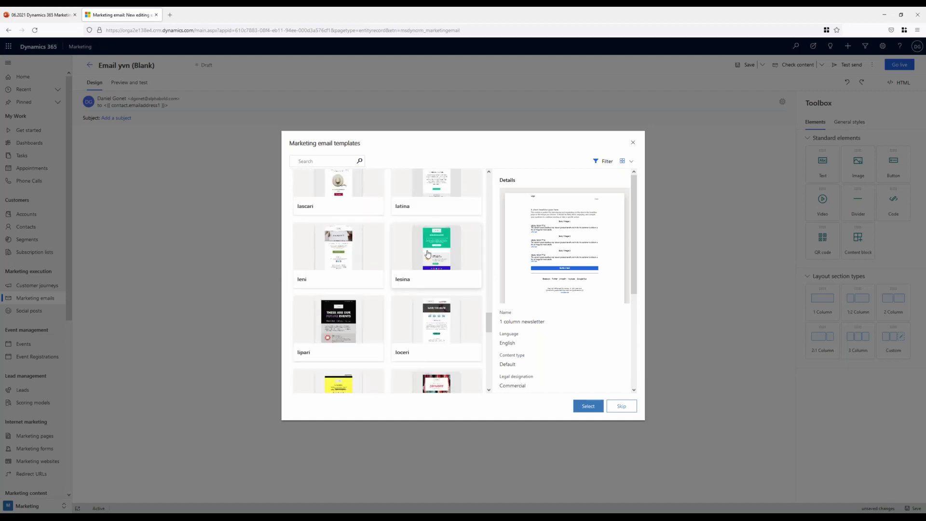
pyautogui.click(405, 248)
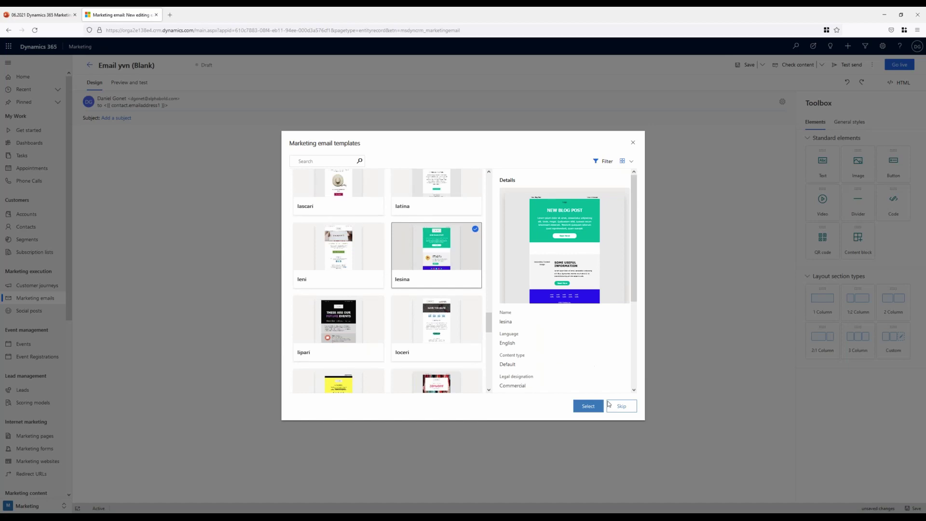
pyautogui.click(583, 408)
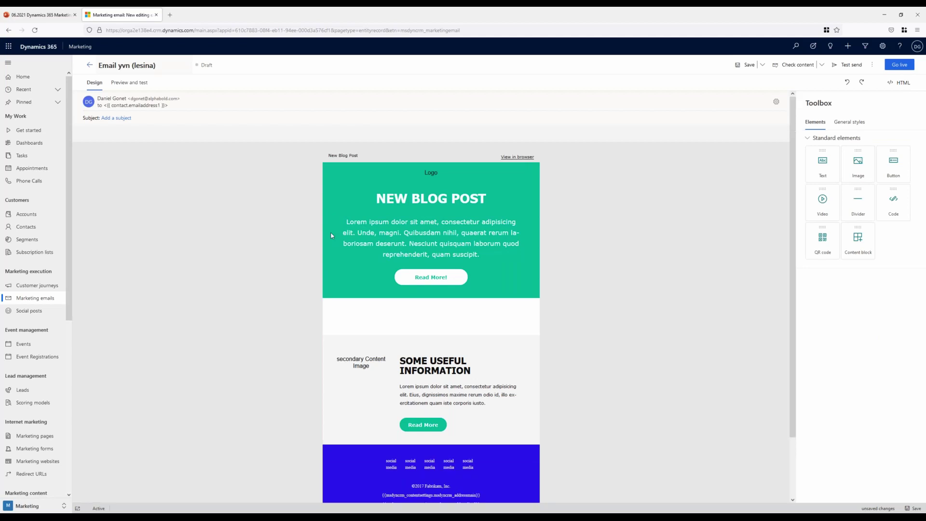
# Insert an empty text element between the NEW BLOG POST heading and its paragraph.
pyautogui.scroll(-2, 493, 299)
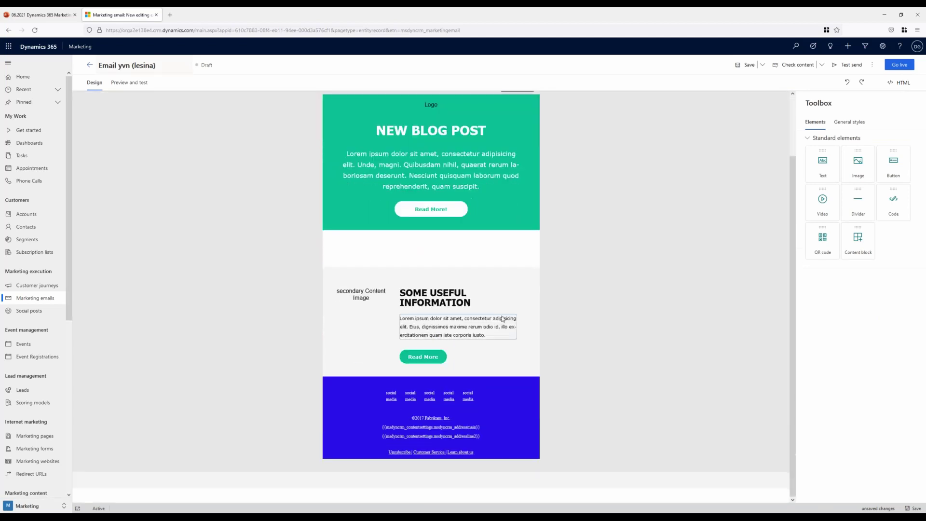
pyautogui.scroll(1, 546, 334)
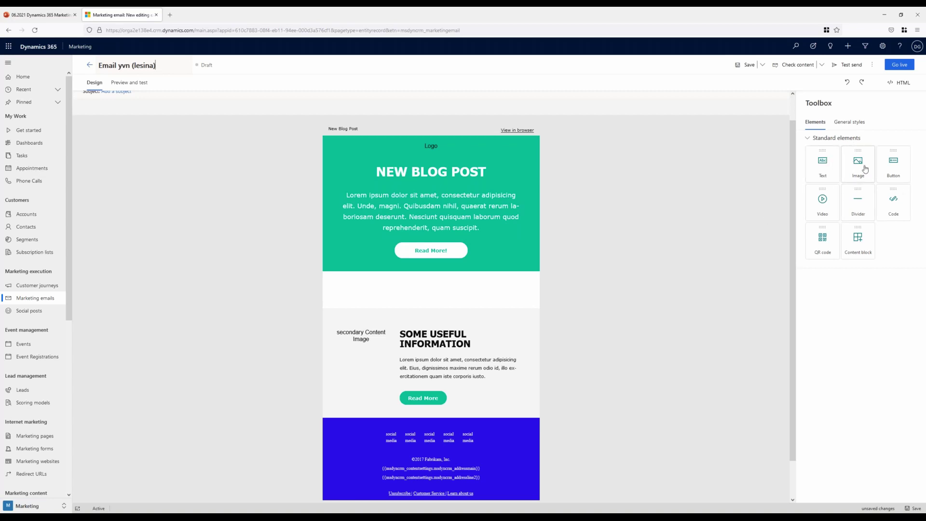
pyautogui.moveTo(828, 168); pyautogui.dragTo(455, 305)
pyautogui.moveTo(822, 166); pyautogui.dragTo(422, 206)
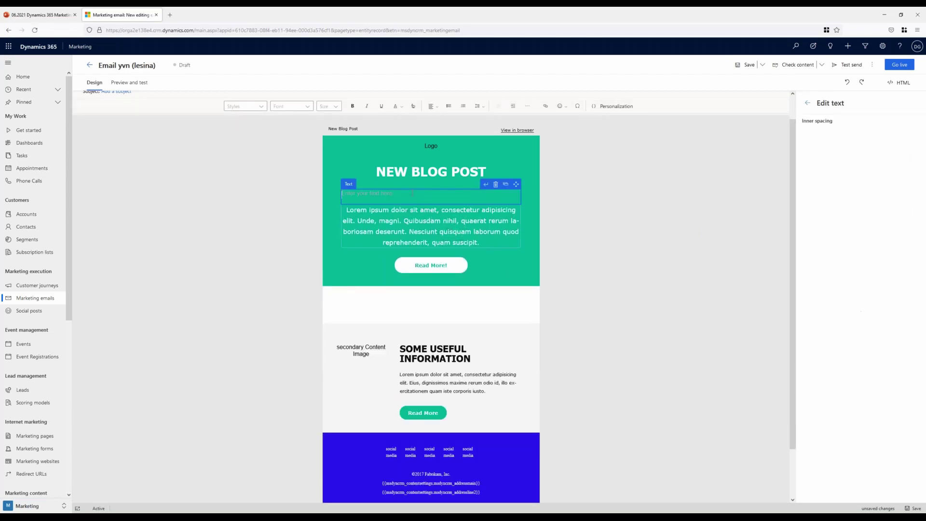
pyautogui.click(429, 231)
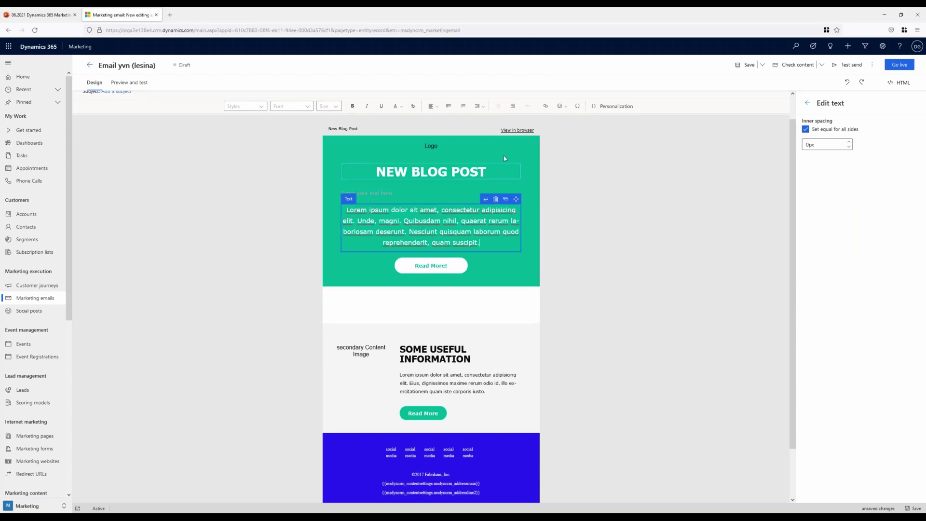
# Inspect the settings of the Read More! button and a footer social media image, and leave the email discarding its changes.
pyautogui.click(440, 266)
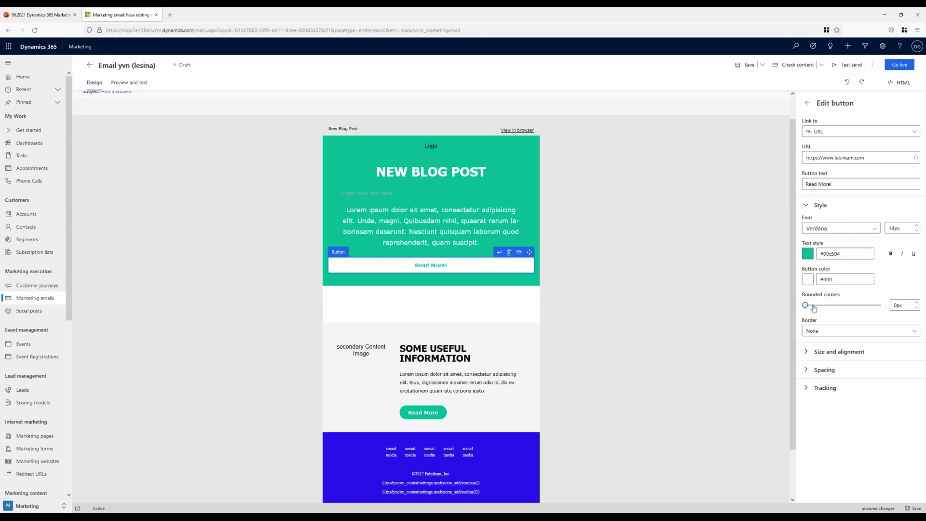
pyautogui.rightClick(422, 269)
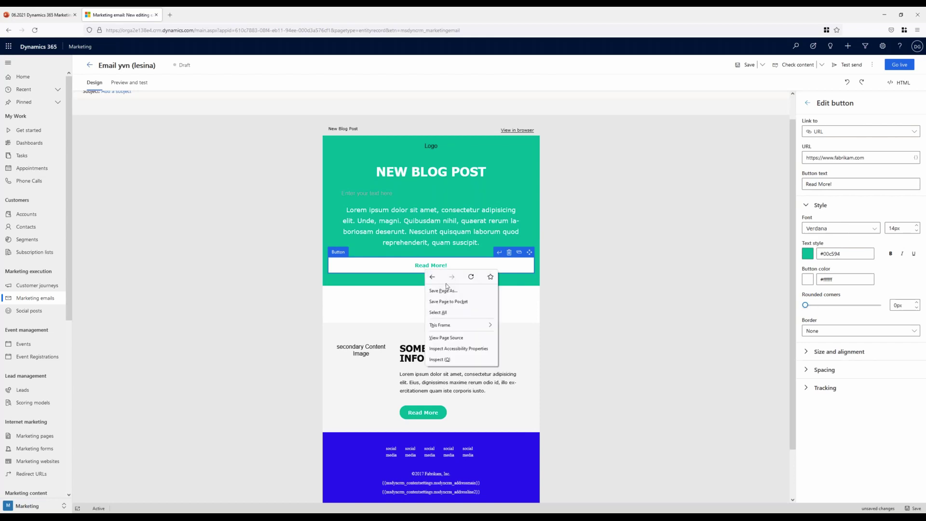
pyautogui.click(414, 268)
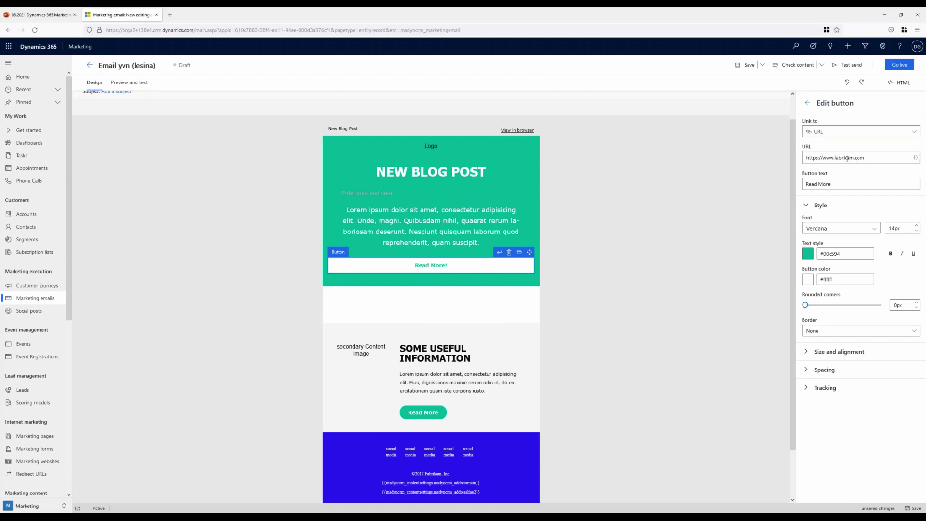
pyautogui.click(873, 159)
pyautogui.scroll(-2, 559, 323)
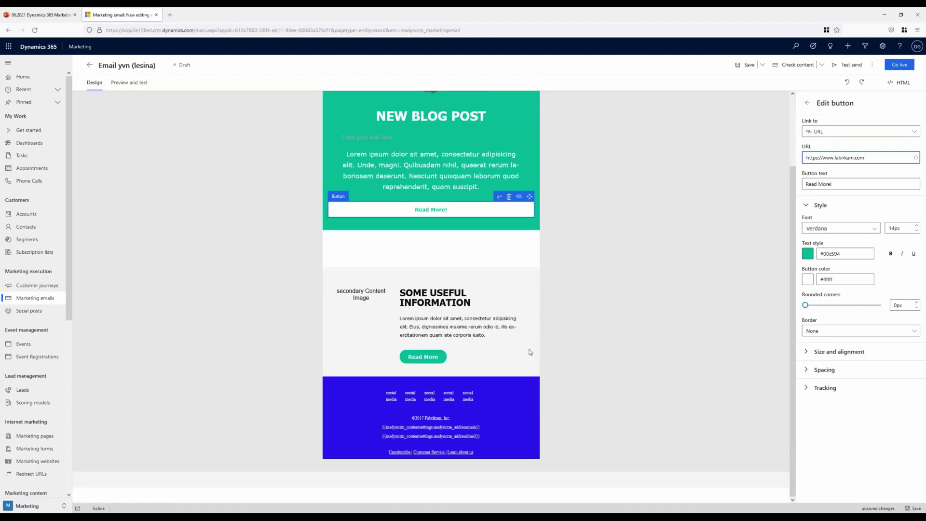
pyautogui.click(456, 404)
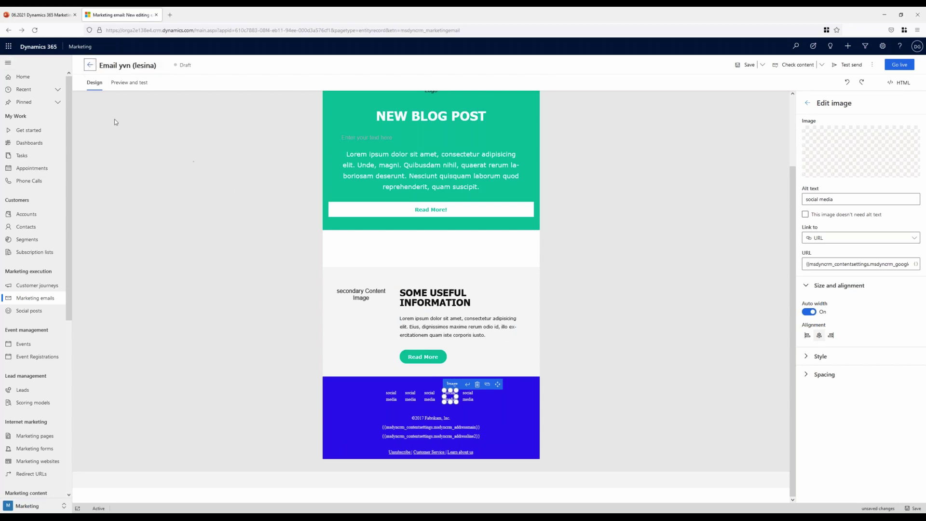
pyautogui.click(90, 65)
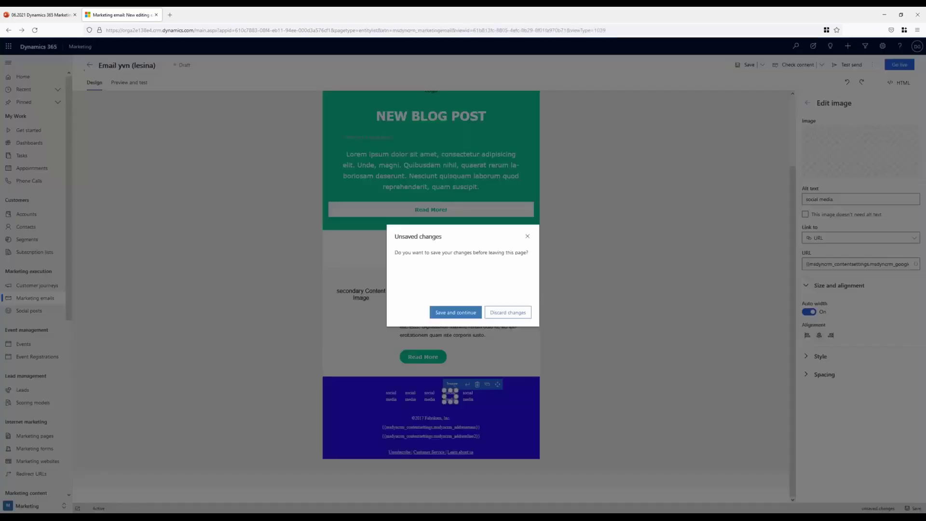
pyautogui.click(507, 313)
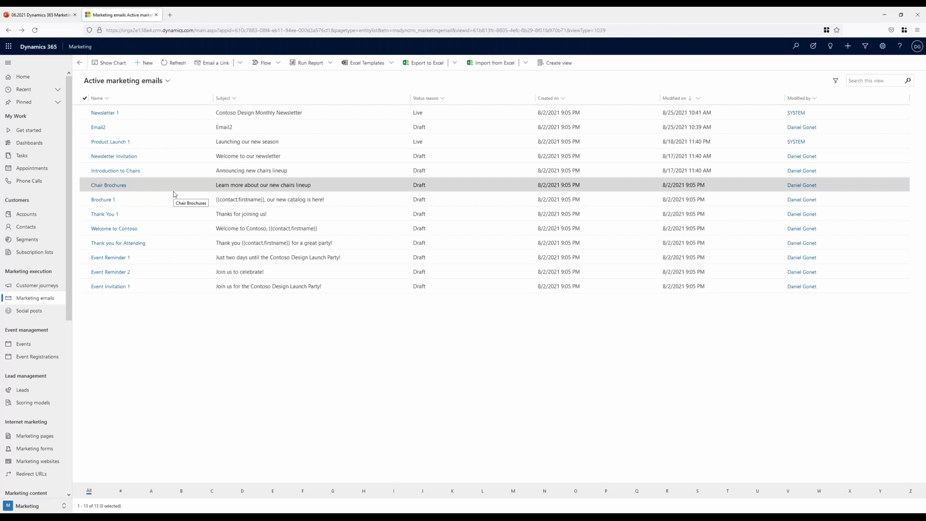
# Open the Newsletter 1 marketing email and review its design from header to footer.
pyautogui.click(103, 113)
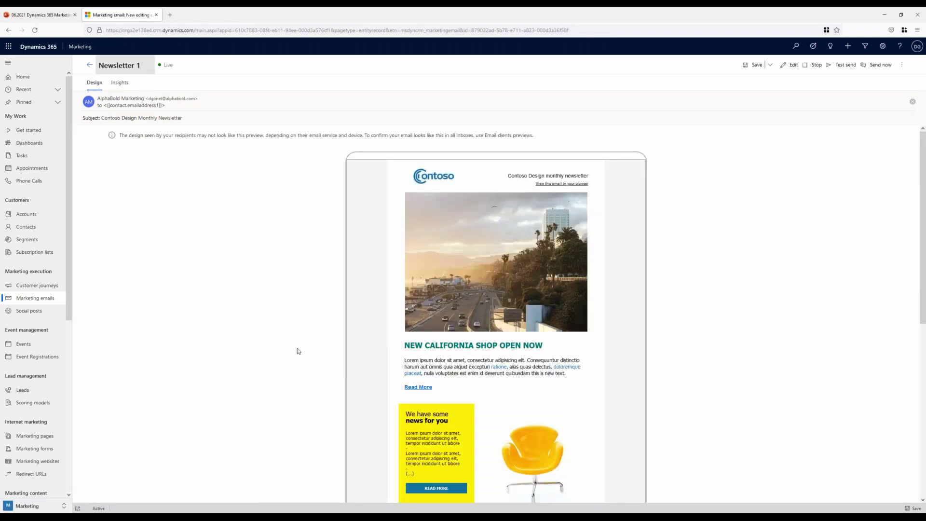
pyautogui.scroll(-2, 448, 352)
pyautogui.moveTo(404, 278); pyautogui.dragTo(432, 278)
pyautogui.click(695, 288)
pyautogui.scroll(-5, 526, 354)
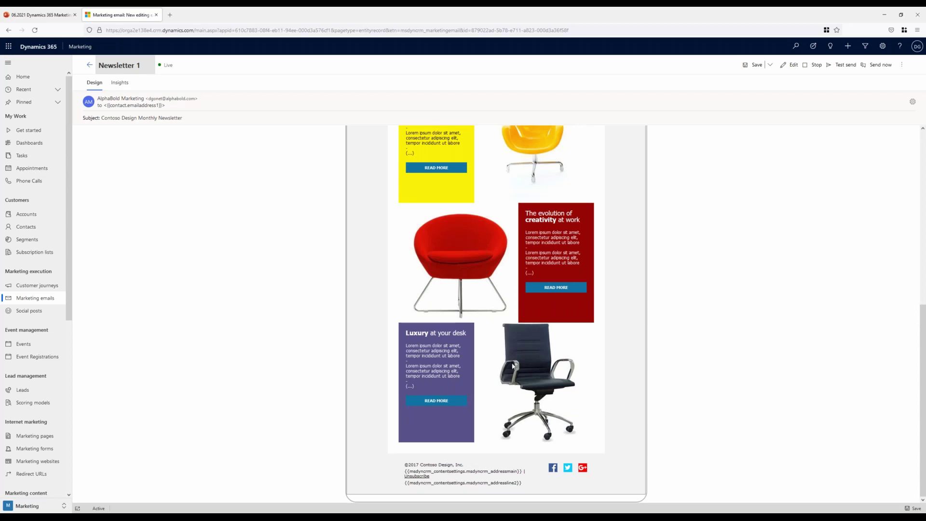
pyautogui.scroll(7, 505, 395)
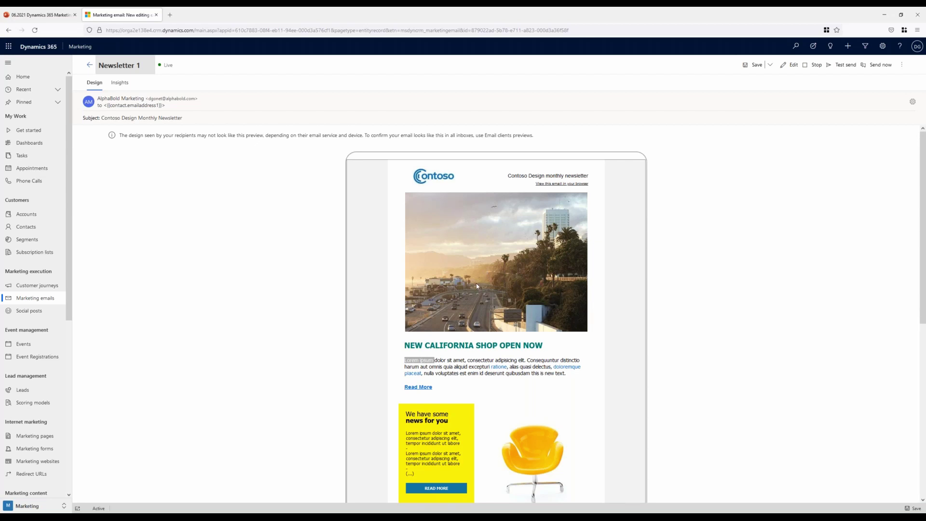
pyautogui.scroll(-7, 477, 289)
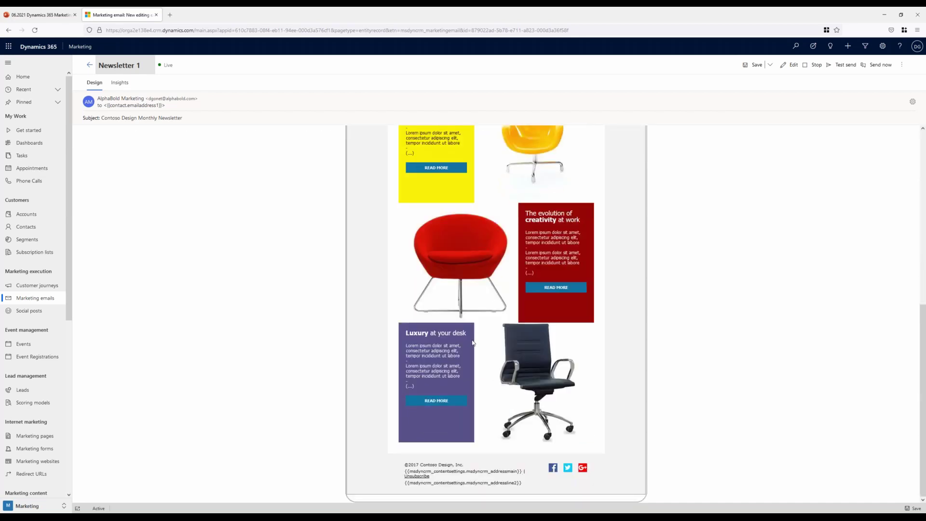
pyautogui.scroll(5, 465, 344)
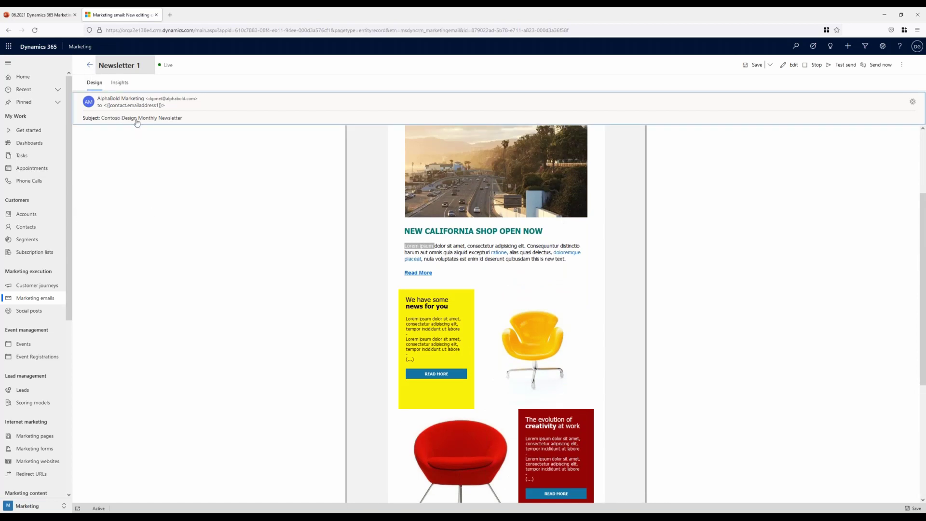
pyautogui.scroll(3, 338, 259)
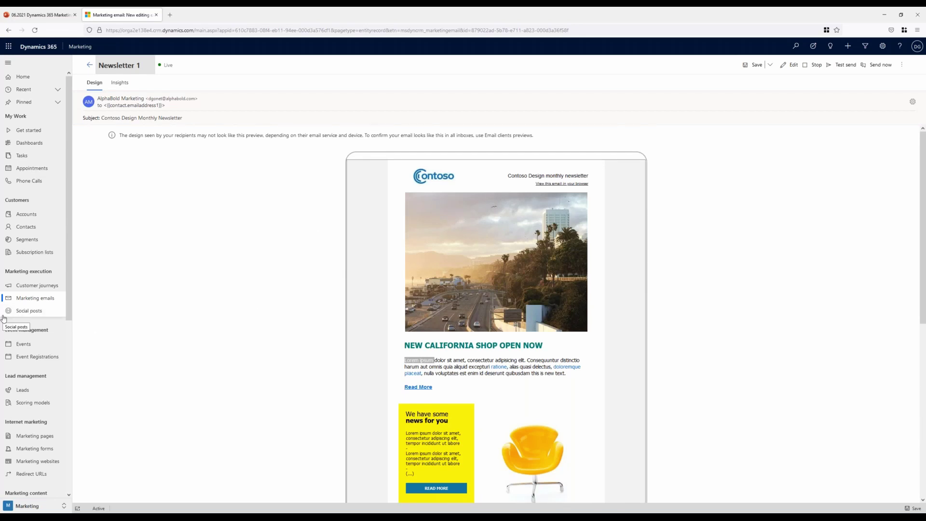
# Create a new dynamic segment using the Basic profile segment template.
pyautogui.click(26, 241)
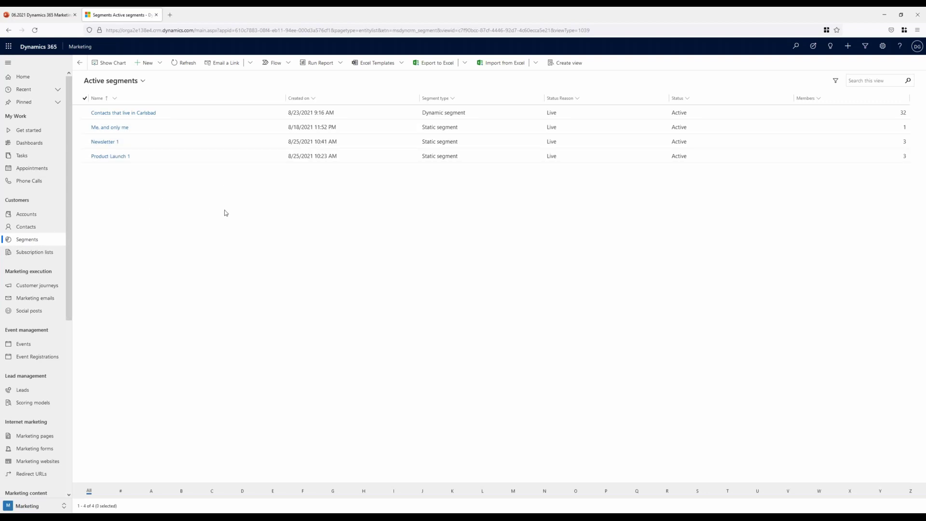
pyautogui.click(156, 64)
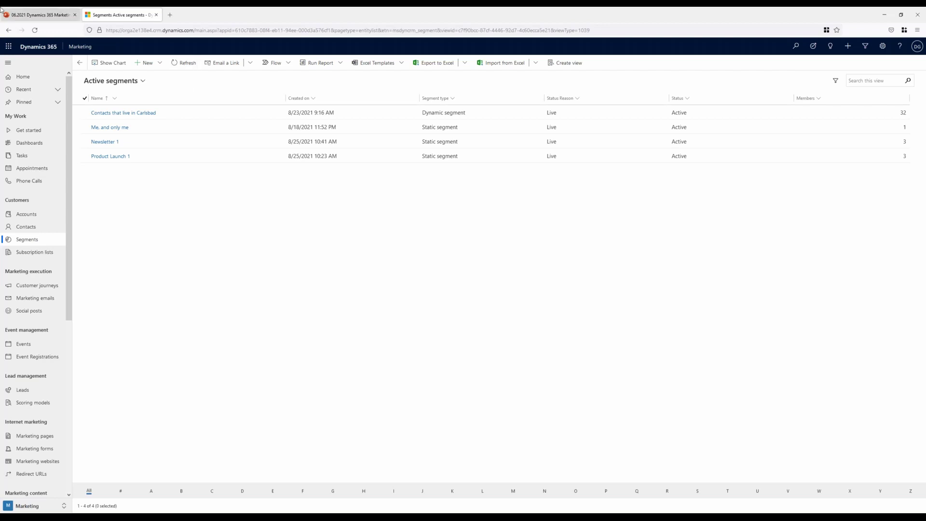
pyautogui.click(157, 66)
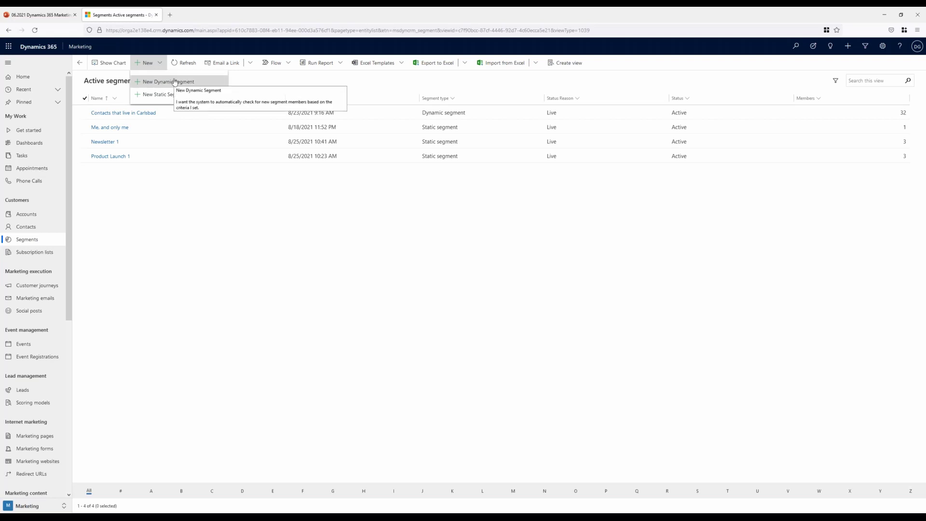
pyautogui.click(188, 83)
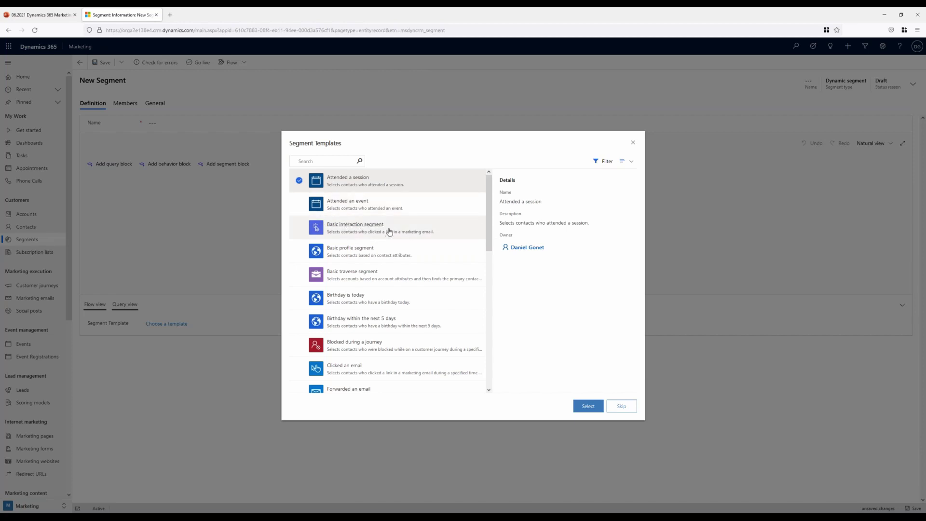
pyautogui.click(297, 254)
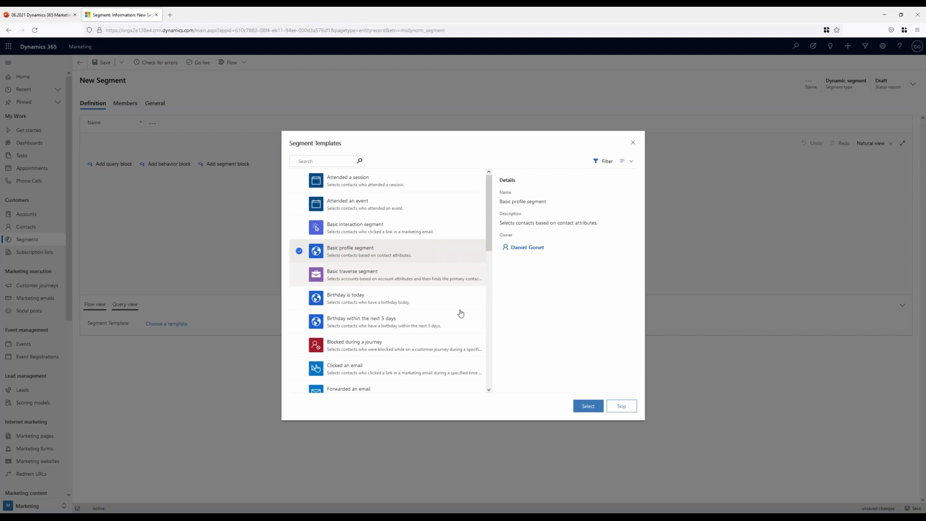
pyautogui.click(583, 408)
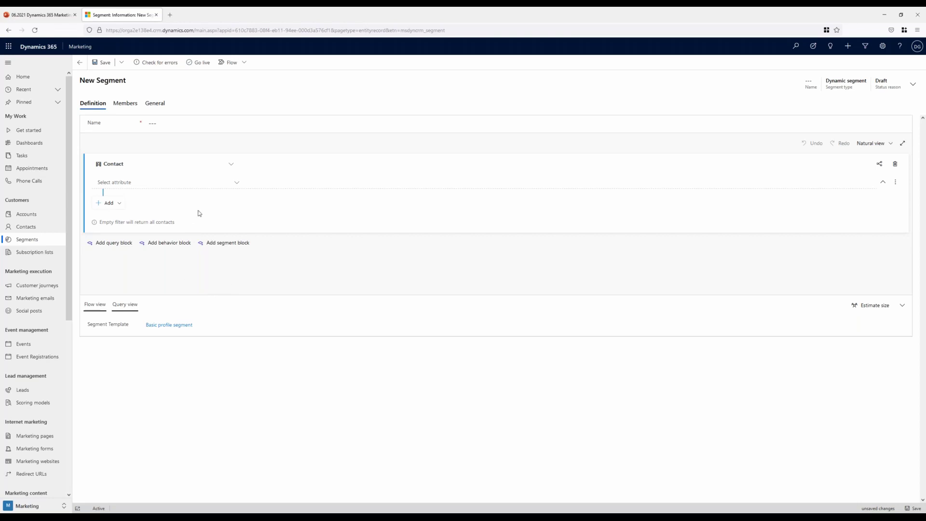
# Filter the segment's contacts to those whose Address 1: City is San Diego.
pyautogui.click(114, 185)
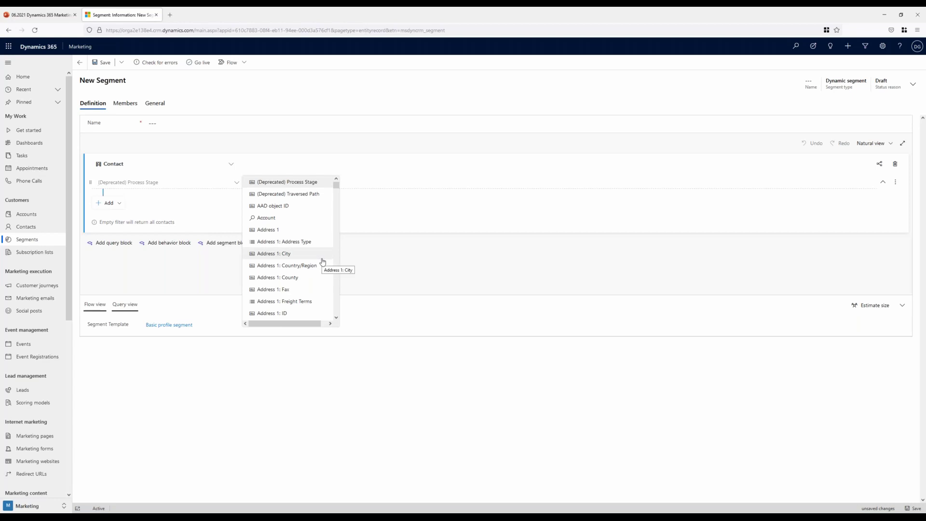
pyautogui.scroll(-1, 301, 261)
pyautogui.scroll(-2, 300, 261)
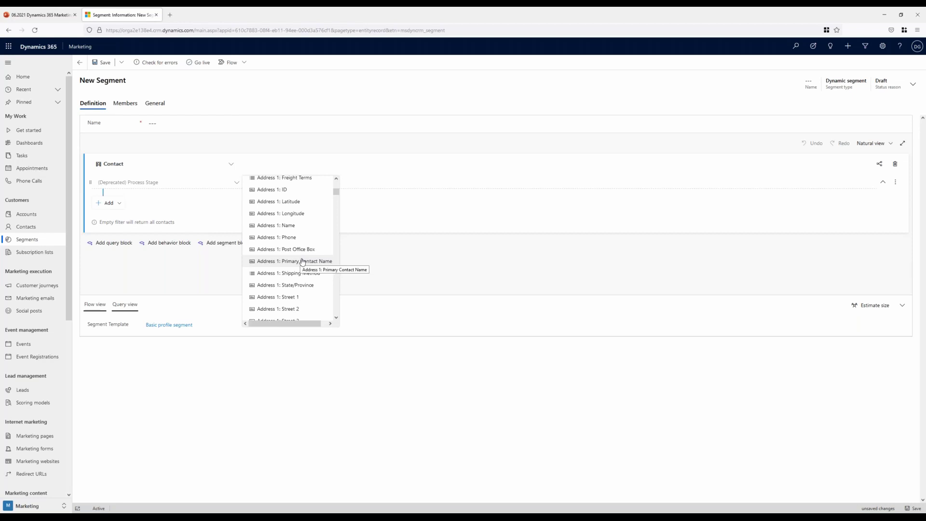
pyautogui.scroll(-15, 303, 261)
pyautogui.scroll(10, 297, 289)
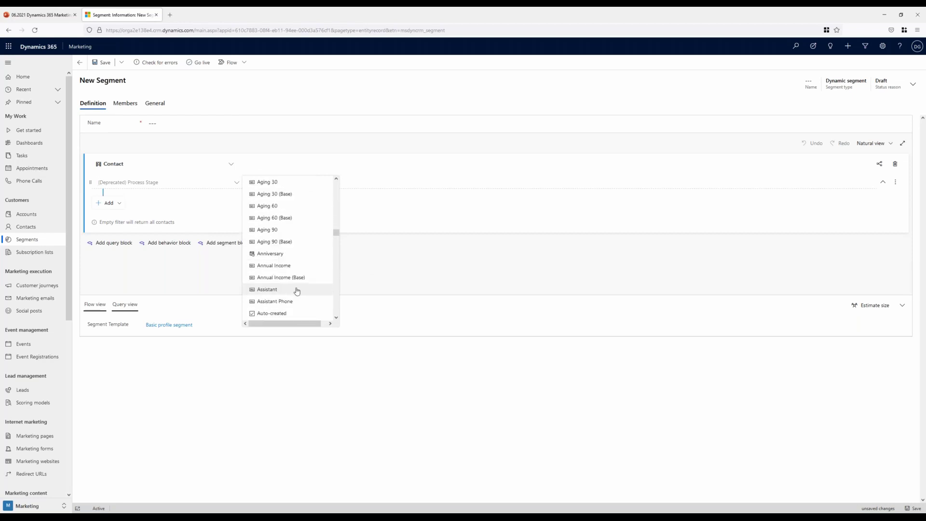
pyautogui.scroll(5, 302, 297)
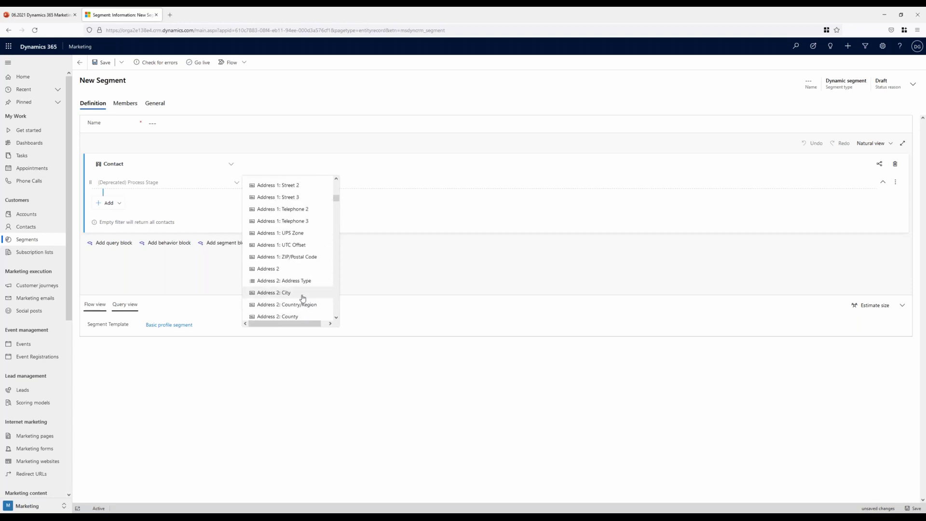
pyautogui.scroll(5, 299, 289)
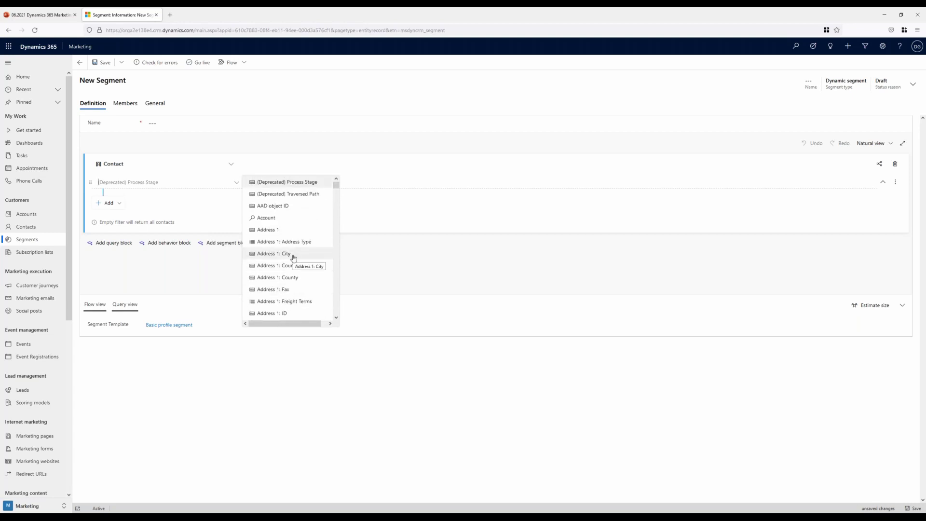
pyautogui.click(291, 254)
pyautogui.click(345, 183)
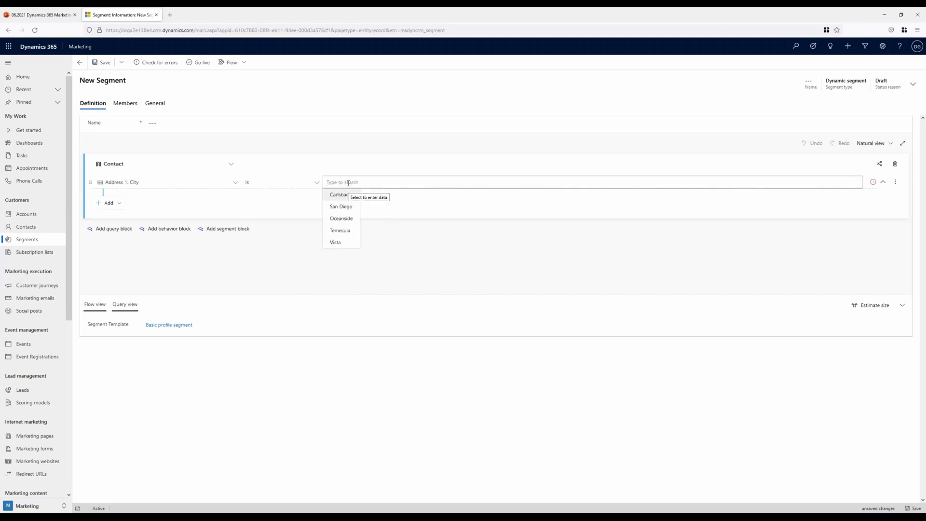
pyautogui.click(348, 208)
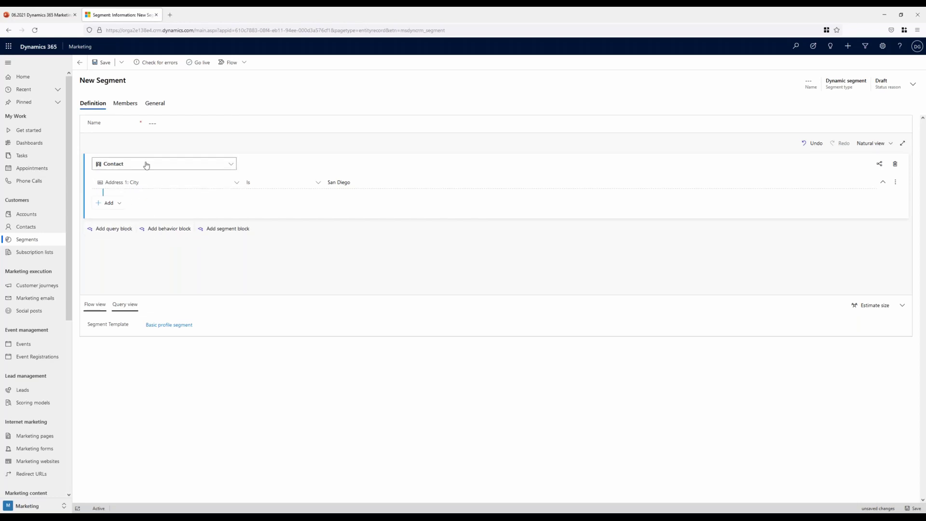
# Browse the interaction types available in a trial behavior block and remove that block from the segment.
pyautogui.click(168, 229)
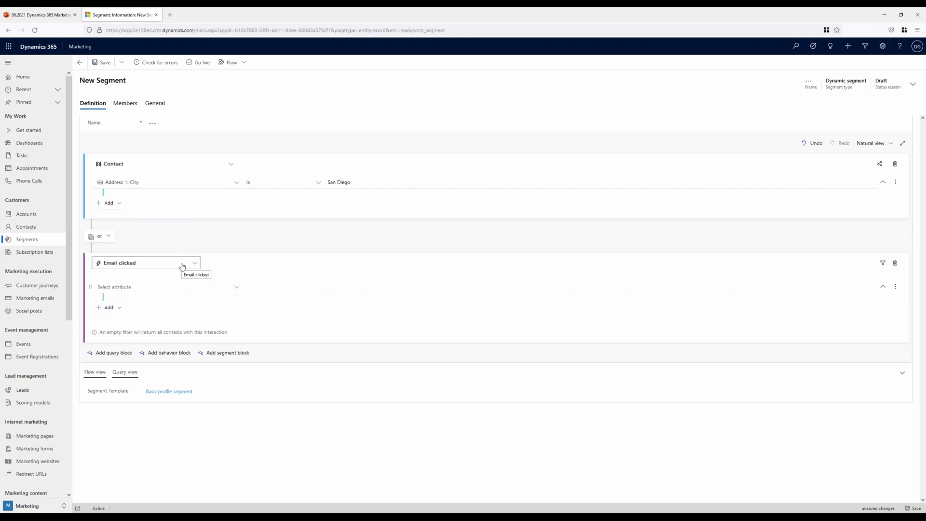
pyautogui.click(125, 265)
pyautogui.scroll(-8, 271, 329)
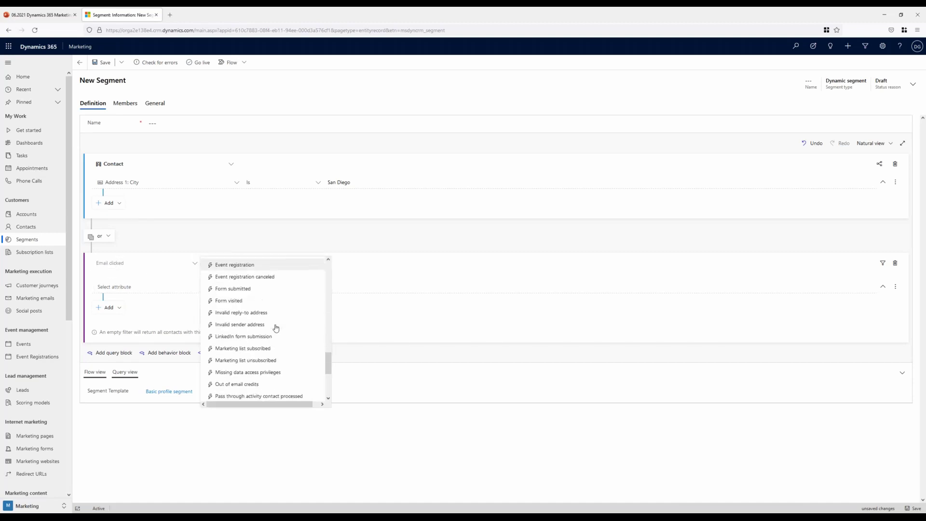
pyautogui.scroll(15, 259, 390)
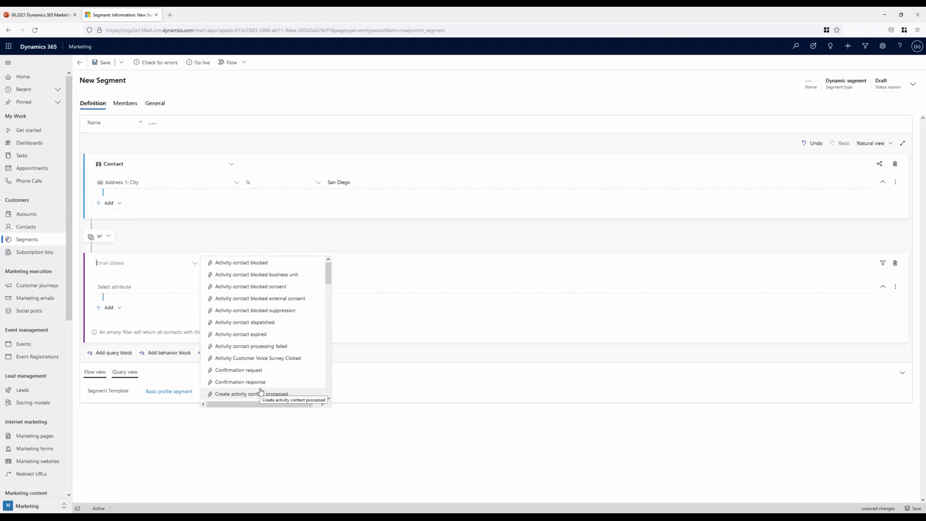
pyautogui.scroll(-1, 242, 332)
pyautogui.scroll(-3, 242, 336)
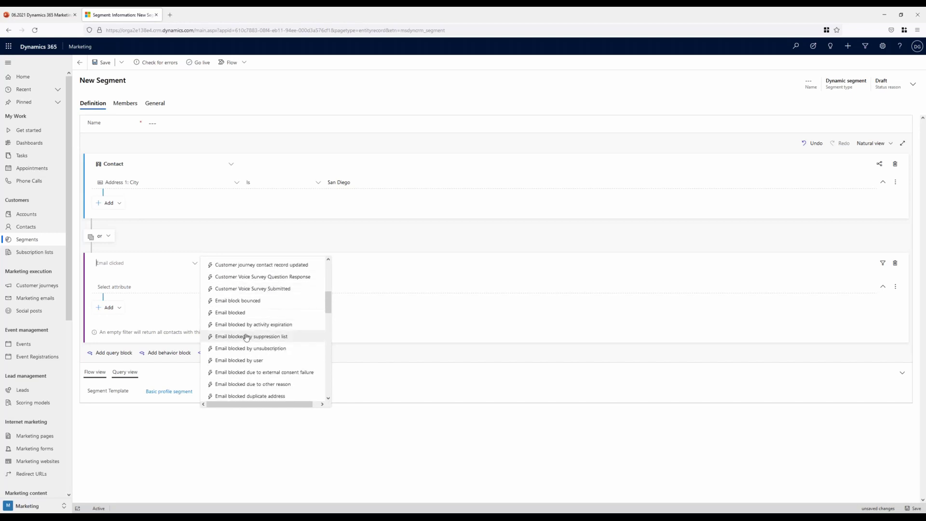
pyautogui.scroll(-2, 246, 334)
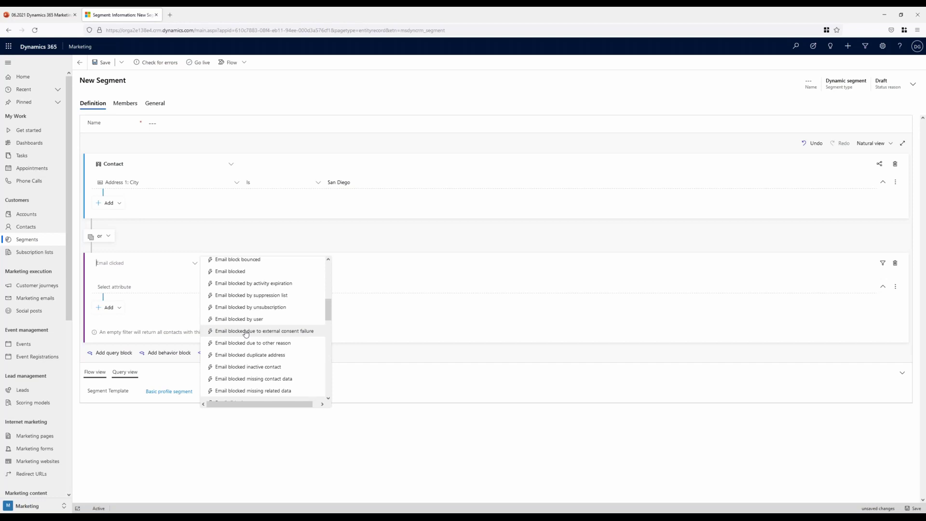
pyautogui.scroll(-5, 270, 352)
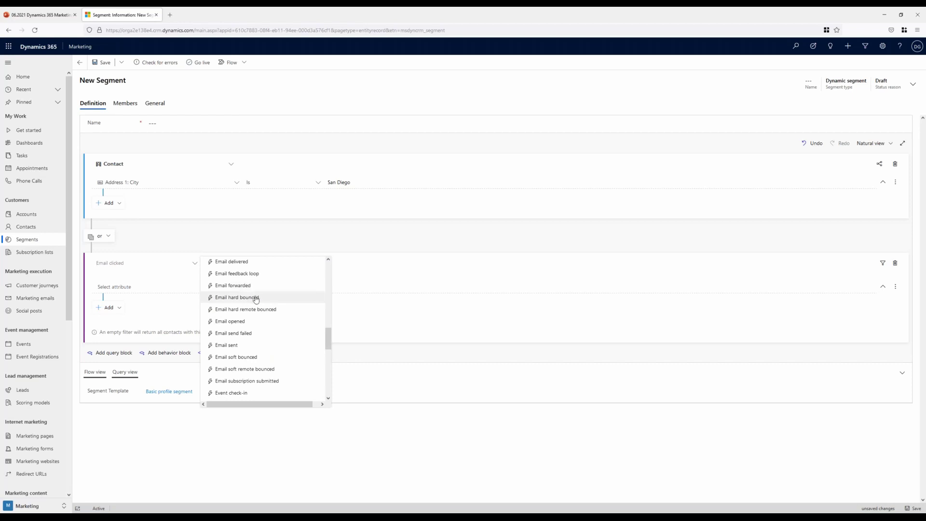
pyautogui.scroll(-5, 265, 359)
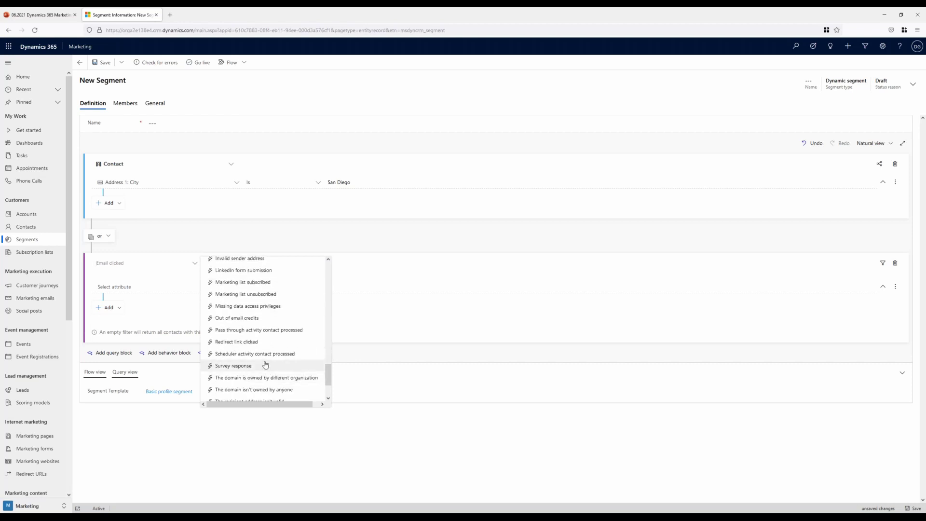
pyautogui.click(349, 238)
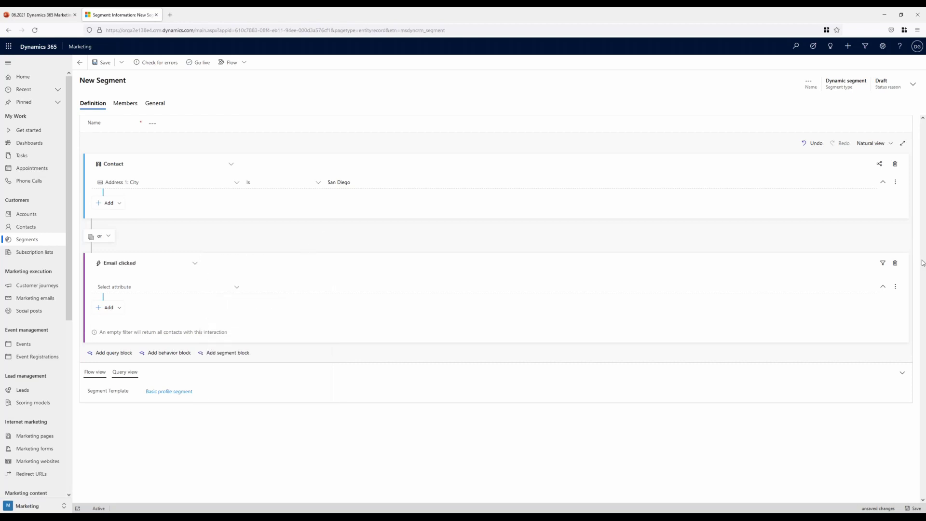
pyautogui.click(895, 263)
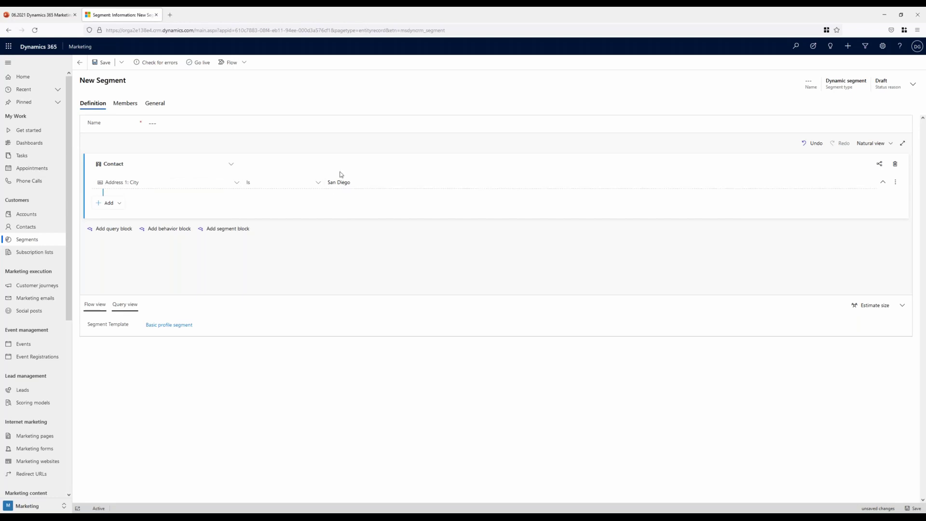
# Name the segment All Contacts in San Diego and save it.
pyautogui.click(101, 64)
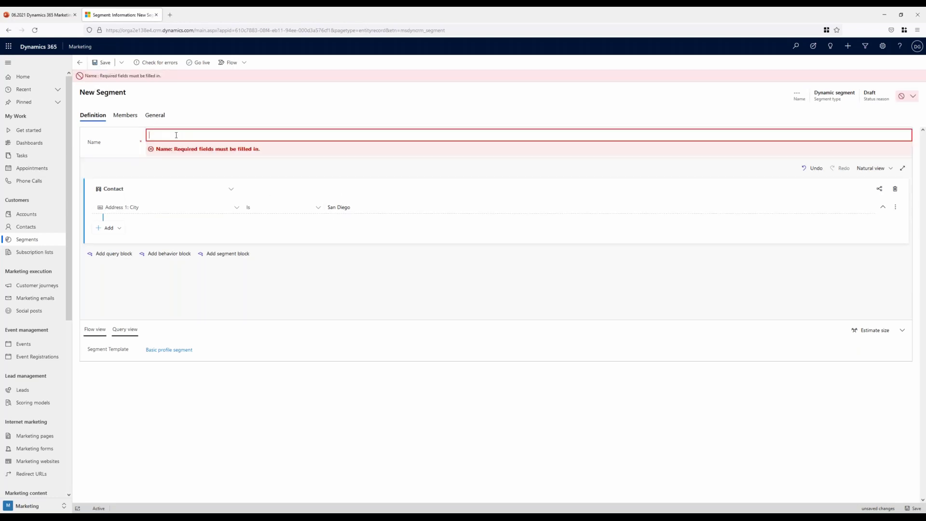
pyautogui.click(176, 135)
pyautogui.write('All Contacts in San Diego')
pyautogui.click(102, 62)
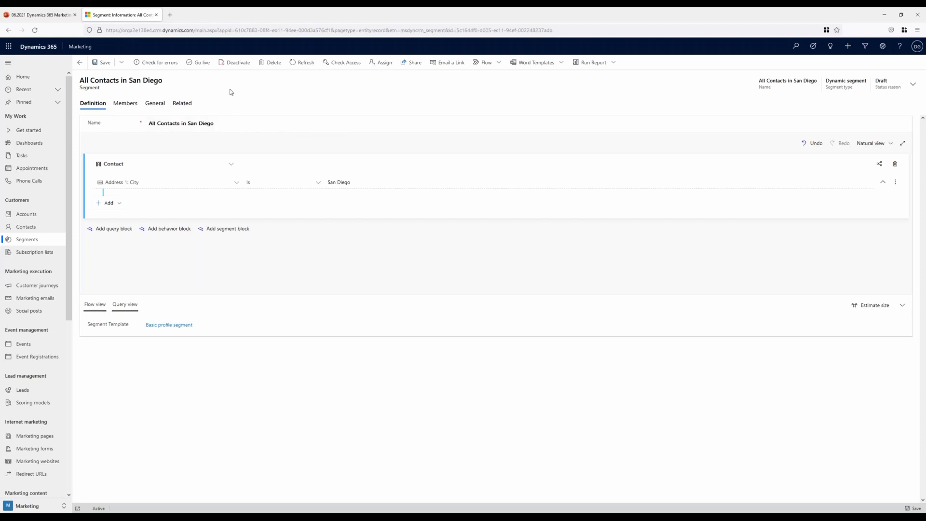
# Take the All Contacts in San Diego segment live and view its member list.
pyautogui.click(201, 63)
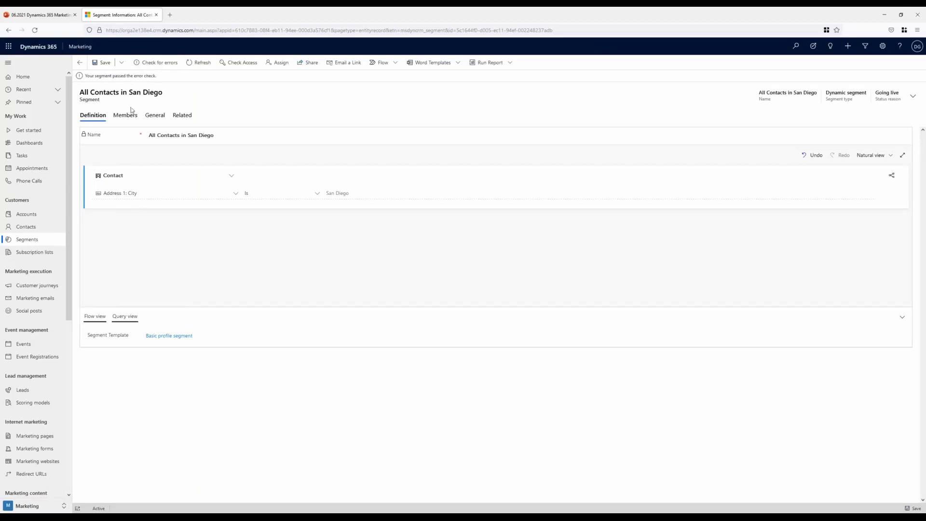
pyautogui.click(126, 116)
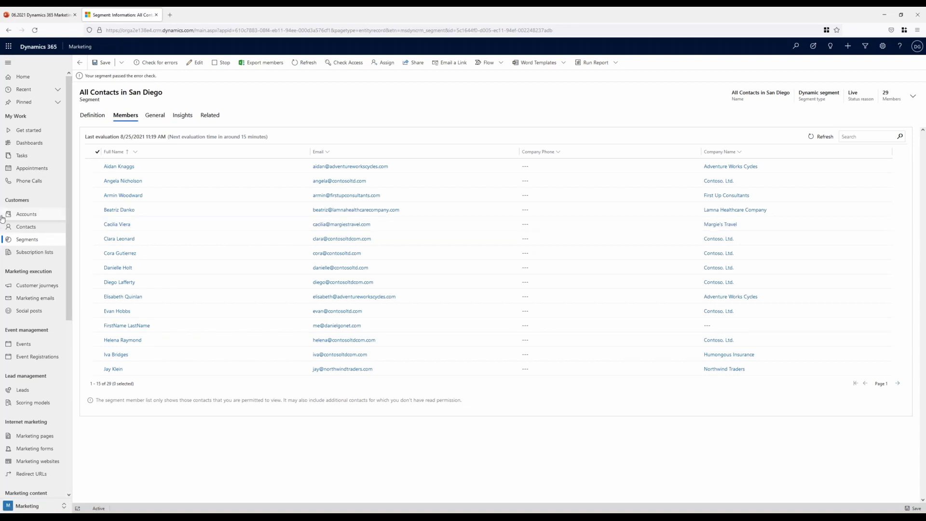
# Create a new customer journey from the Simple Email Journey template.
pyautogui.click(37, 286)
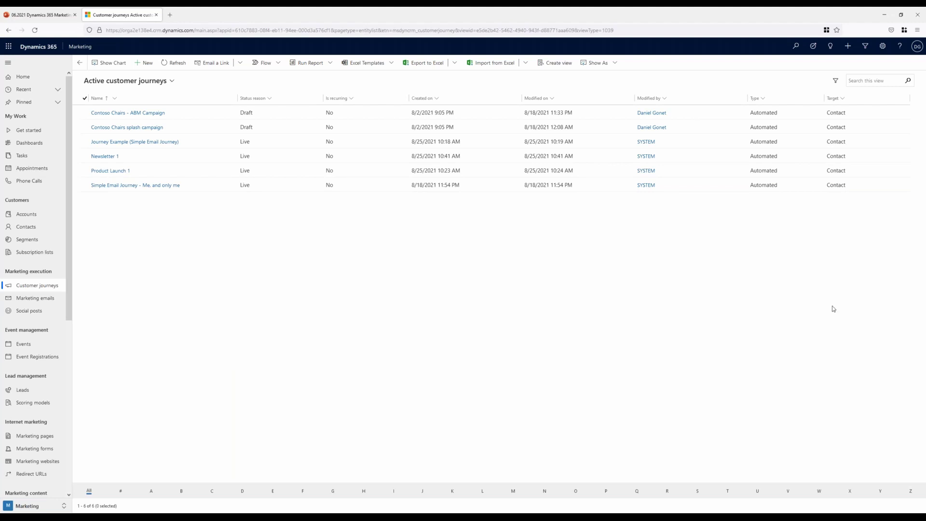
pyautogui.click(145, 63)
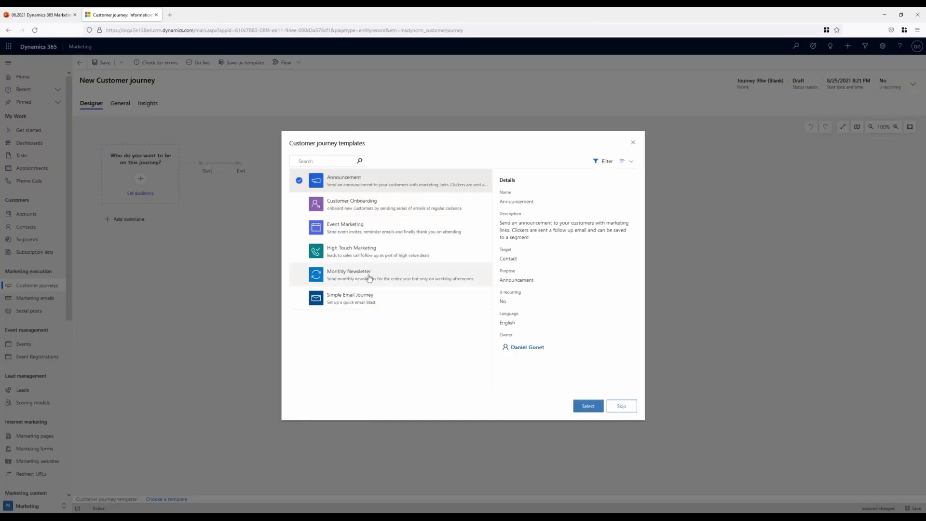
pyautogui.click(405, 297)
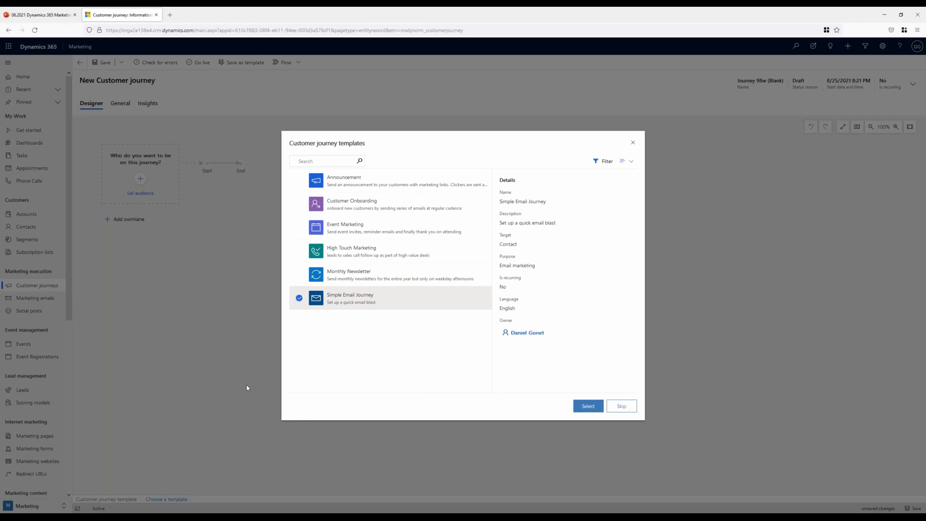
pyautogui.click(585, 406)
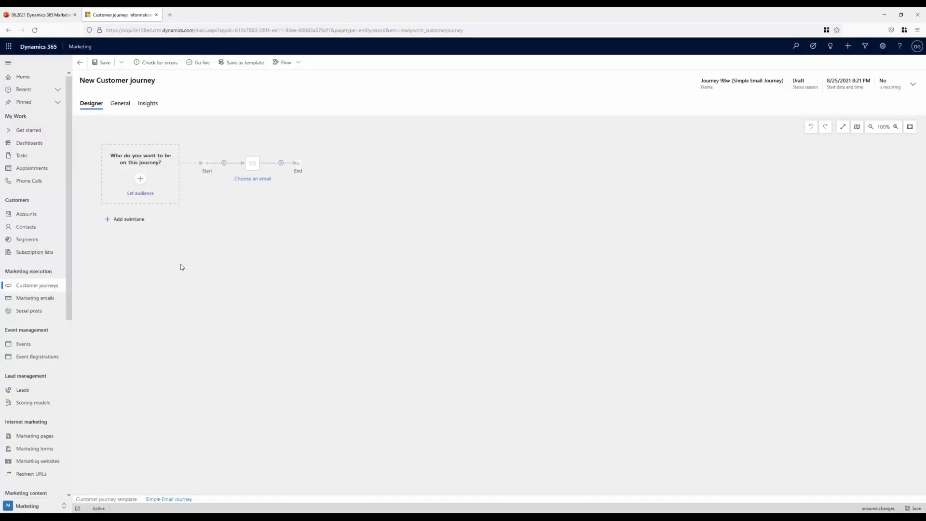
# Set the journey's audience to the All Contacts in San Diego segment.
pyautogui.click(147, 194)
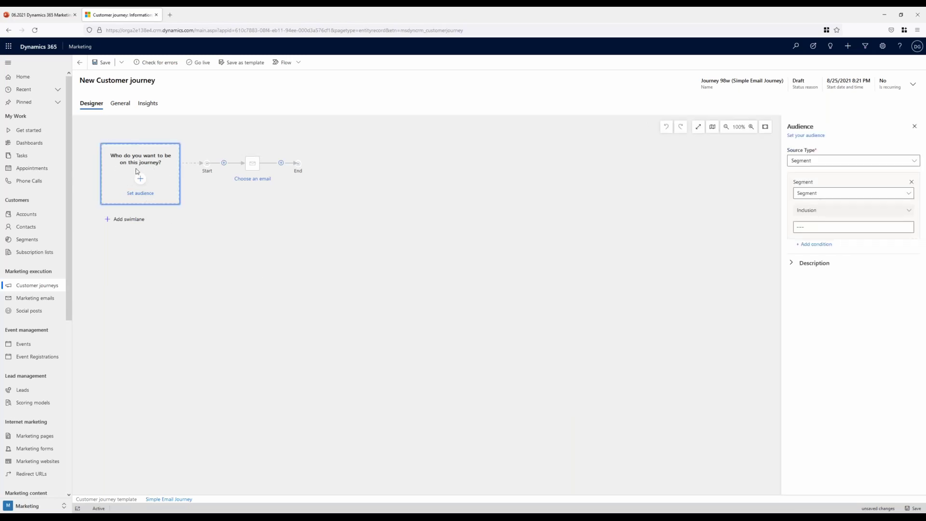
pyautogui.click(834, 228)
pyautogui.click(908, 227)
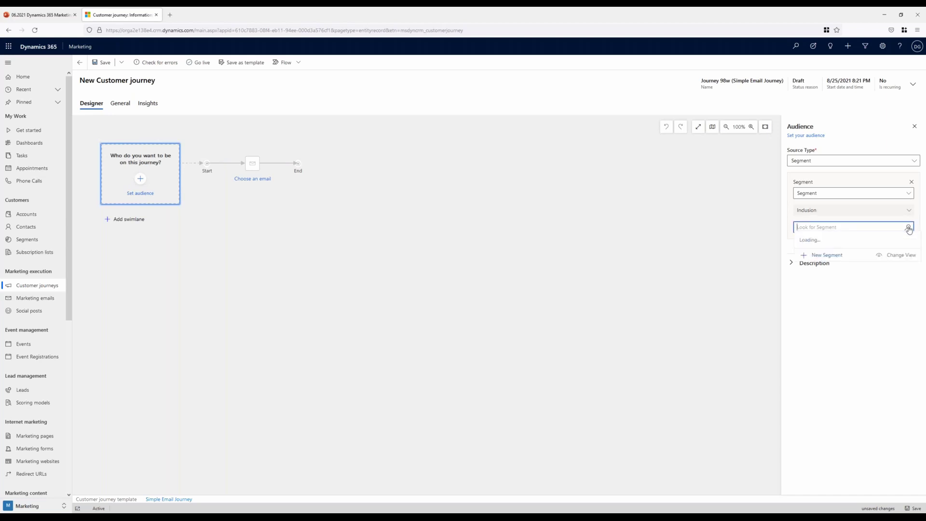
pyautogui.scroll(-1, 880, 265)
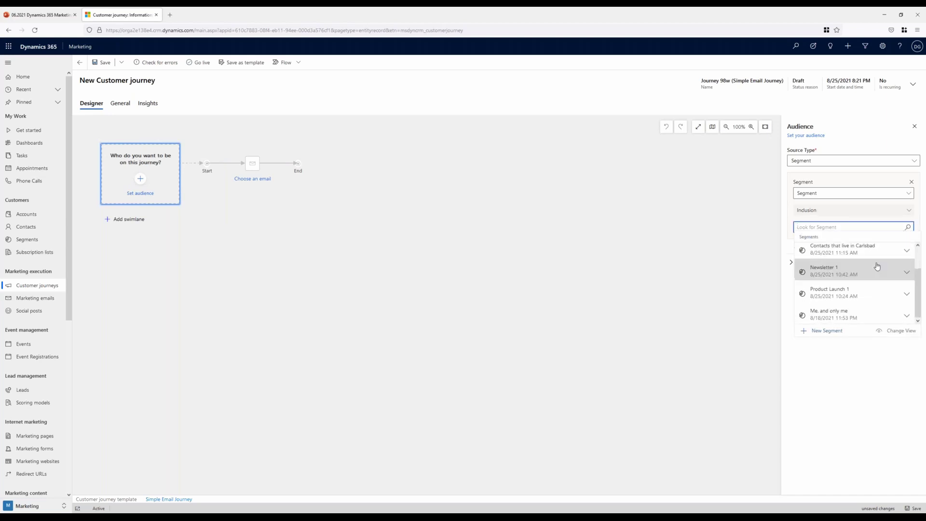
pyautogui.scroll(1, 872, 274)
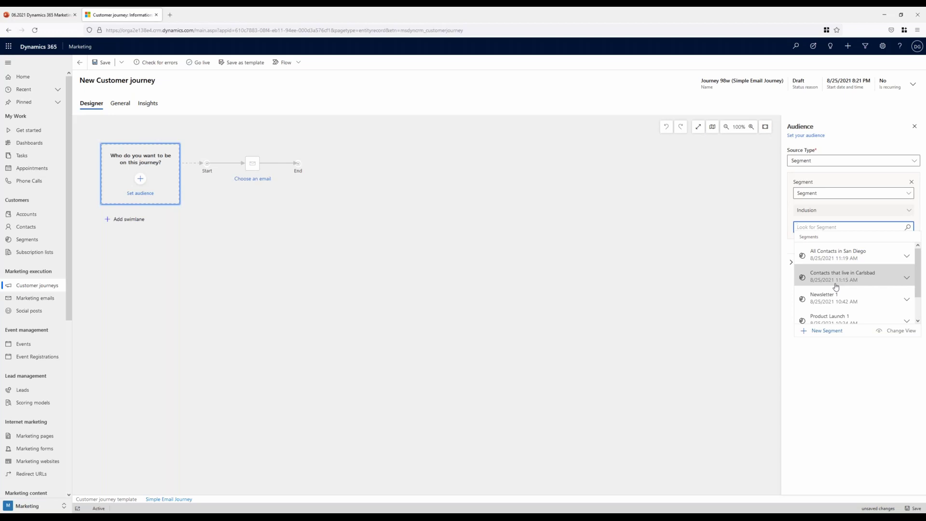
pyautogui.click(852, 259)
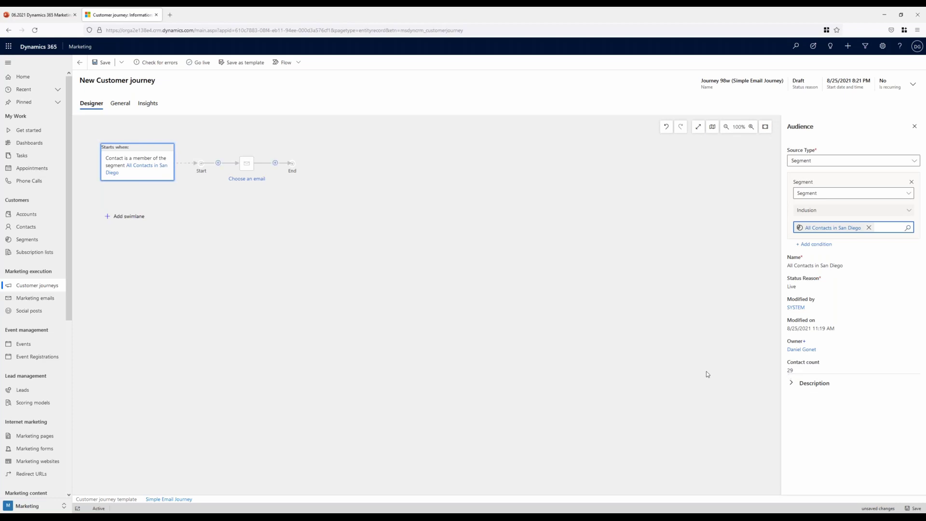
# Assign the Newsletter 1 marketing email to the journey's email tile.
pyautogui.click(247, 182)
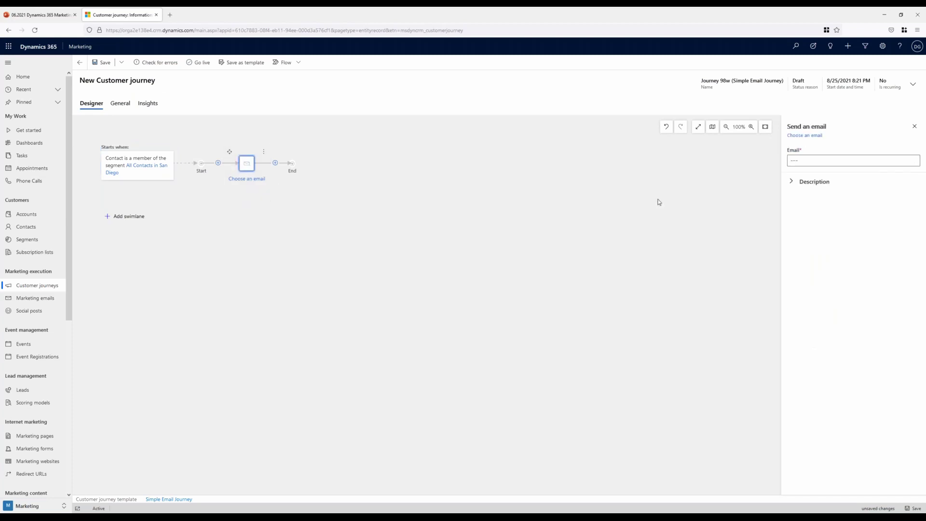
pyautogui.click(885, 156)
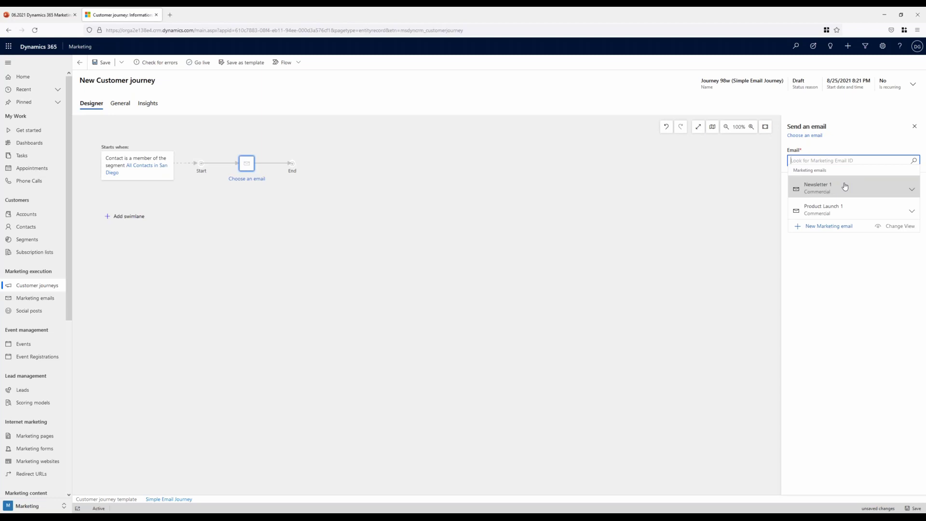
pyautogui.click(844, 187)
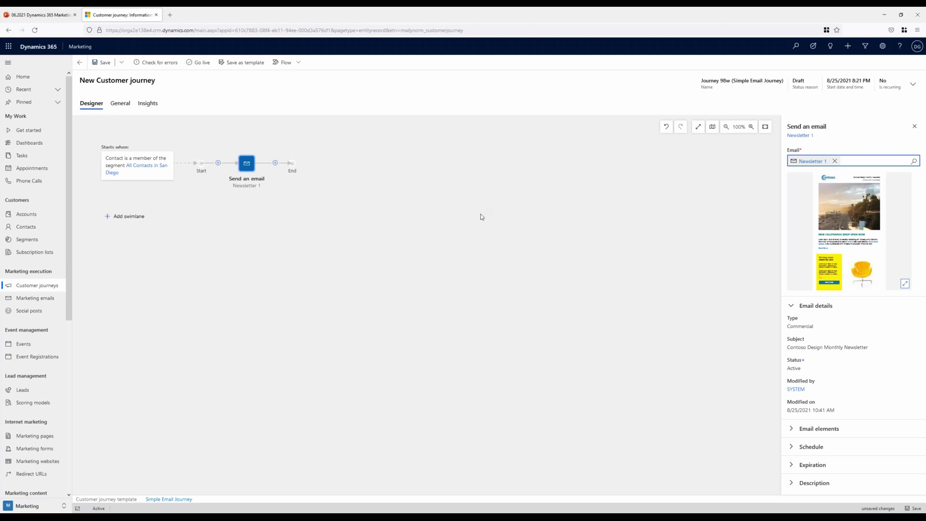
# Review the email elements and the day and time schedule settings of the Newsletter 1 send step.
pyautogui.click(795, 429)
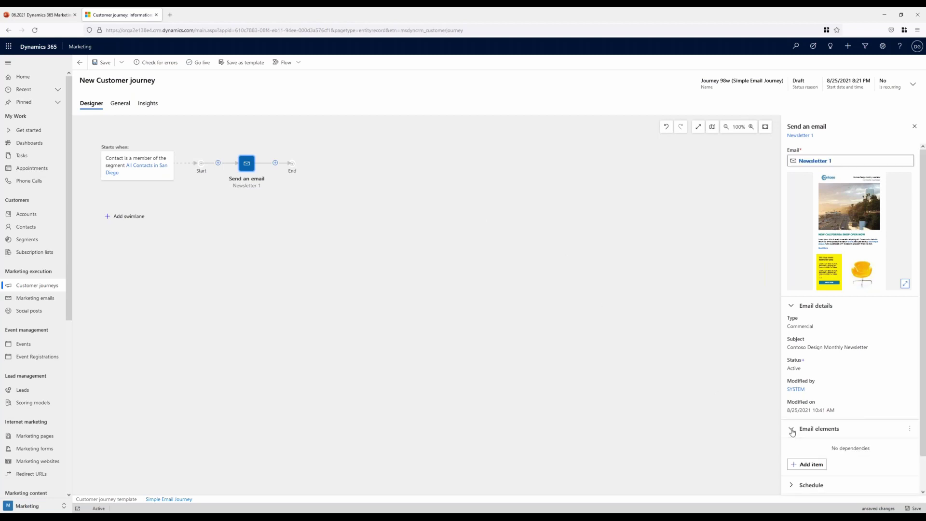
pyautogui.scroll(-1, 795, 436)
pyautogui.click(790, 451)
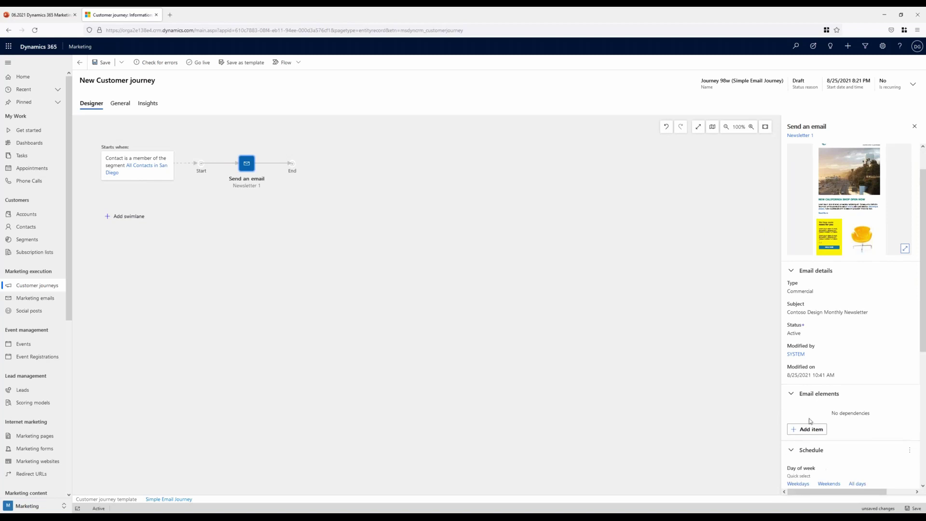
pyautogui.scroll(-5, 815, 412)
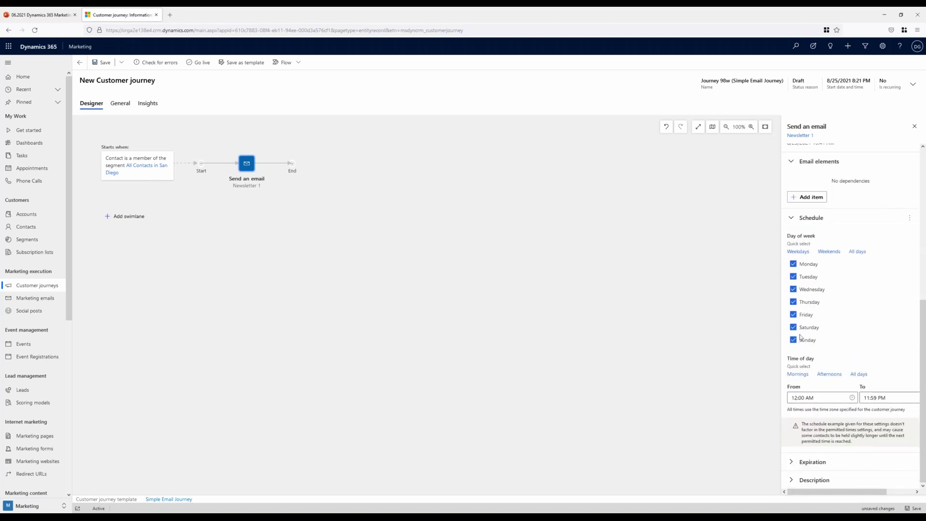
# Exclude Tuesday, Thursday and Saturday from the Newsletter 1 email's send days.
pyautogui.click(794, 279)
pyautogui.click(793, 302)
pyautogui.click(793, 328)
# Restrict the email's send time of day to between 8:00 AM and 5:00 PM.
pyautogui.click(818, 396)
pyautogui.write('8')
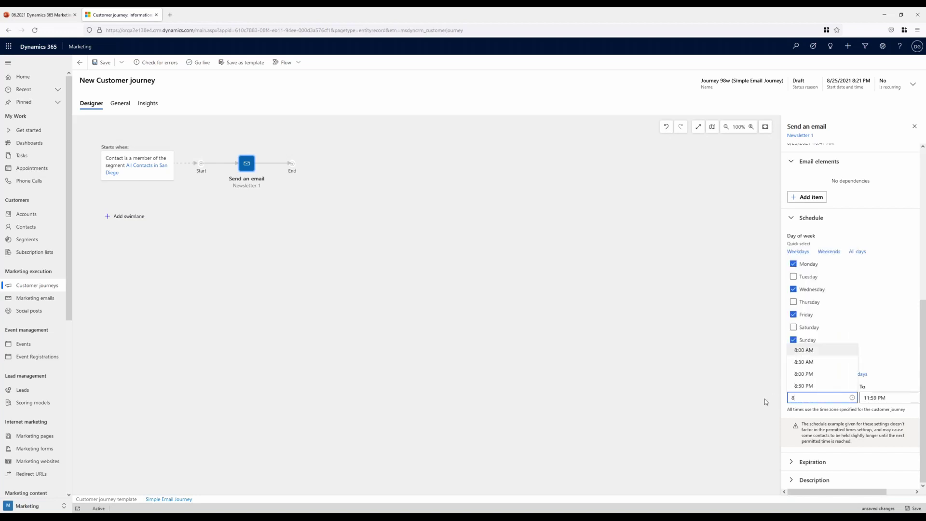
pyautogui.click(796, 374)
pyautogui.click(885, 396)
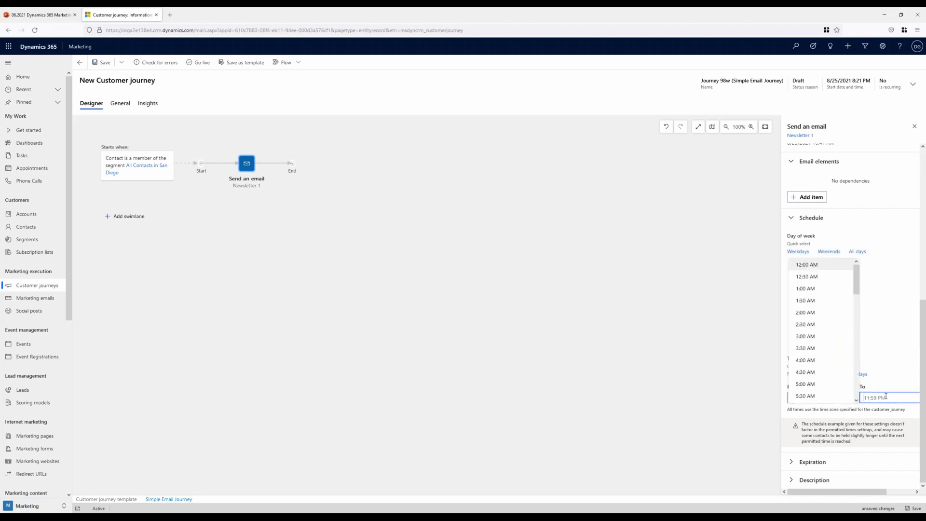
pyautogui.write('5')
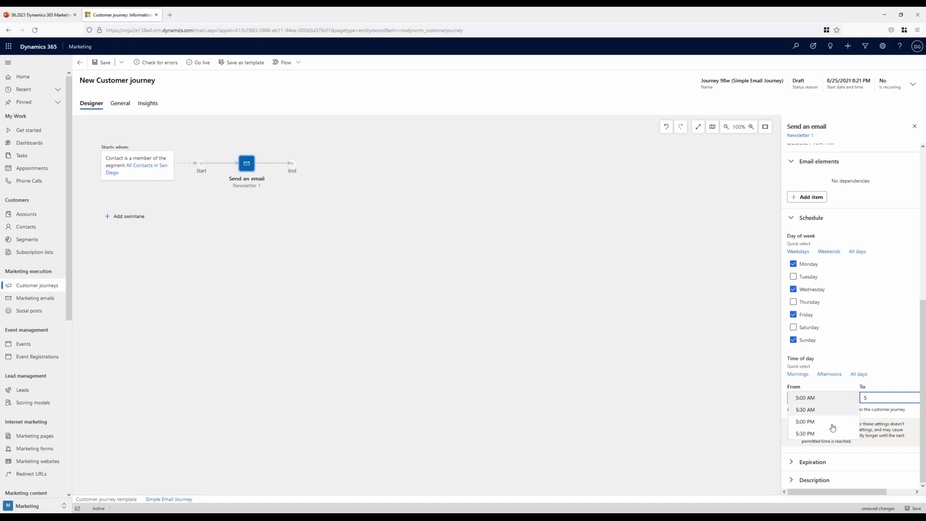
pyautogui.click(802, 434)
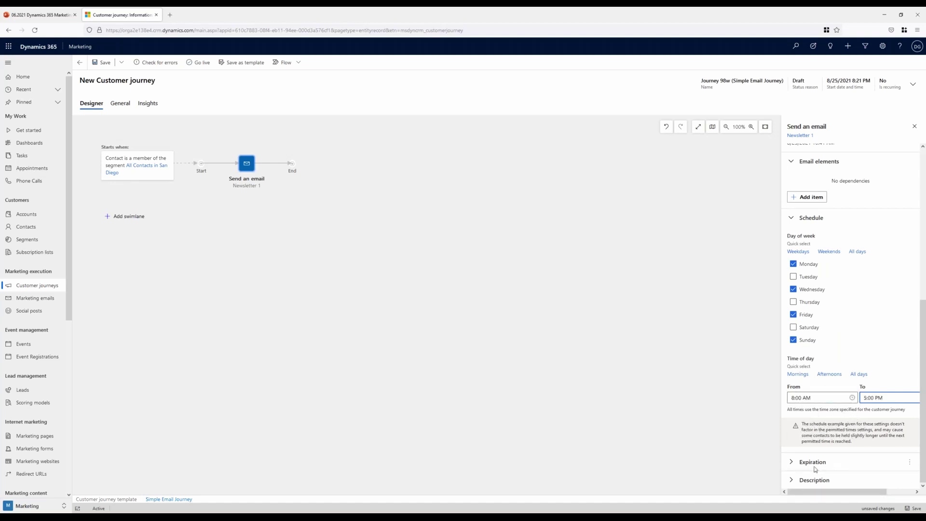
# Set the customer journey's time zone to (GMT-08:00) Pacific Time (US & Canada) in its general settings.
pyautogui.click(120, 105)
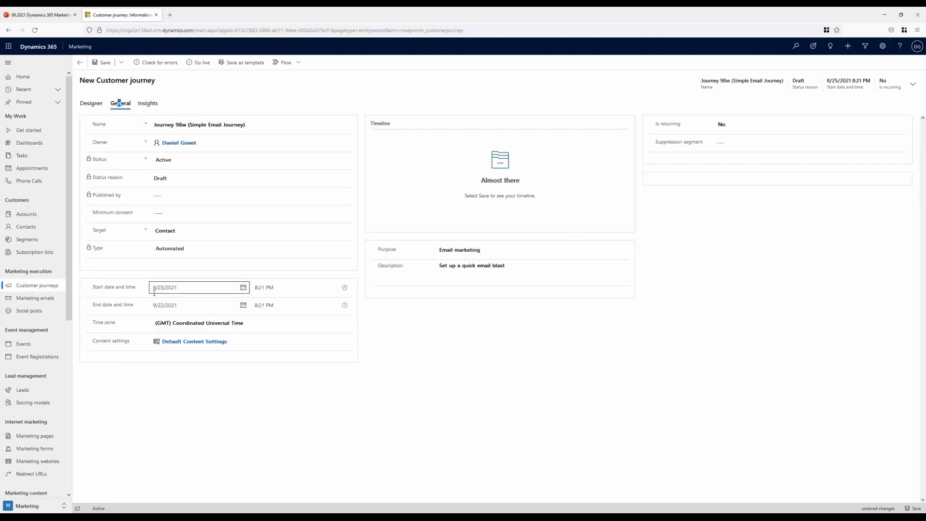
pyautogui.click(188, 327)
pyautogui.scroll(10, 198, 256)
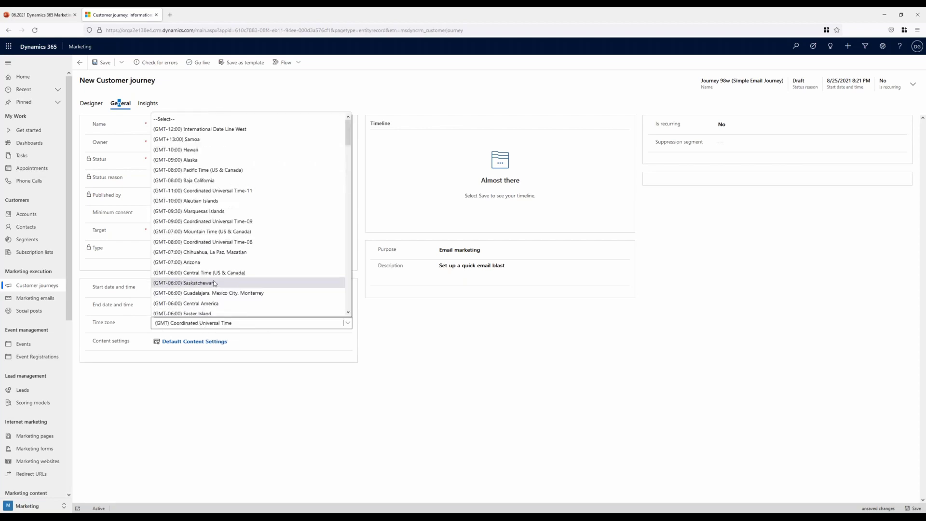
pyautogui.click(198, 171)
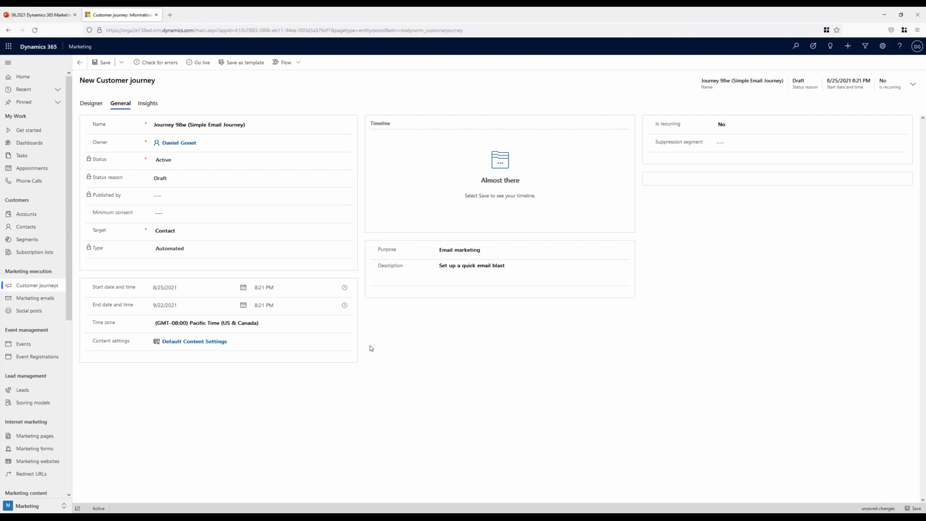
pyautogui.click(264, 288)
# Save the customer journey, recheck its general settings and take it live from the designer.
pyautogui.click(91, 103)
pyautogui.click(99, 69)
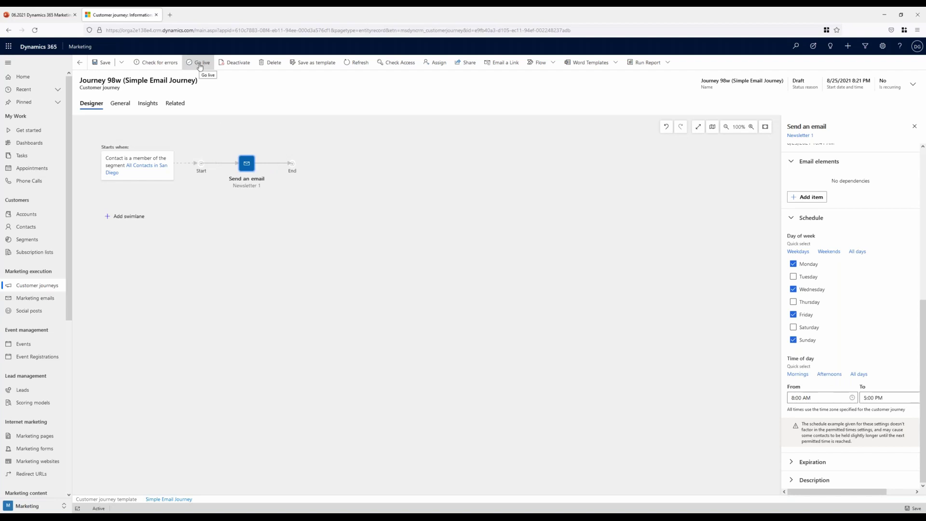
pyautogui.click(123, 106)
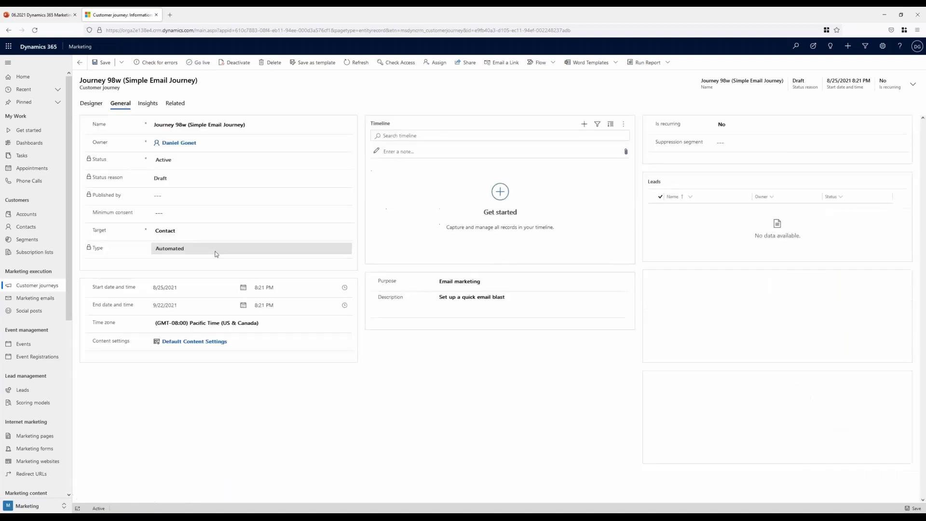
pyautogui.click(97, 106)
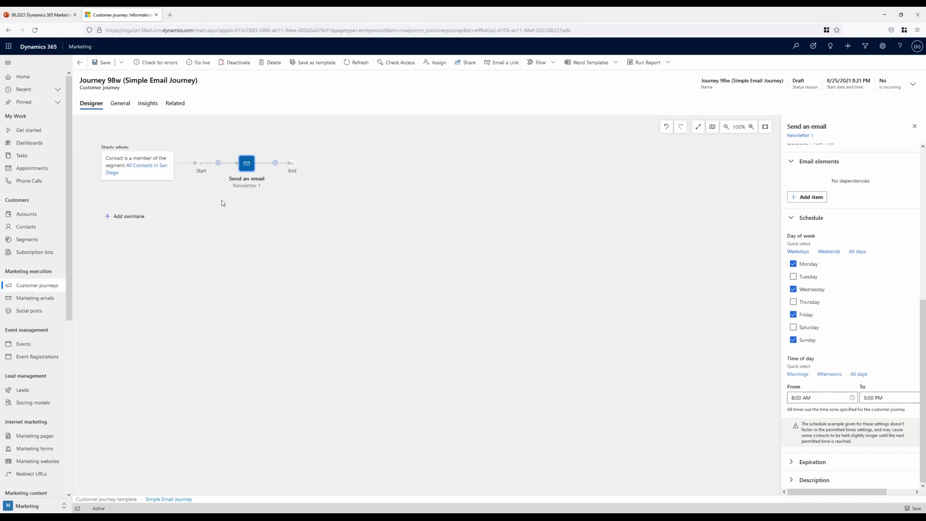
pyautogui.click(198, 62)
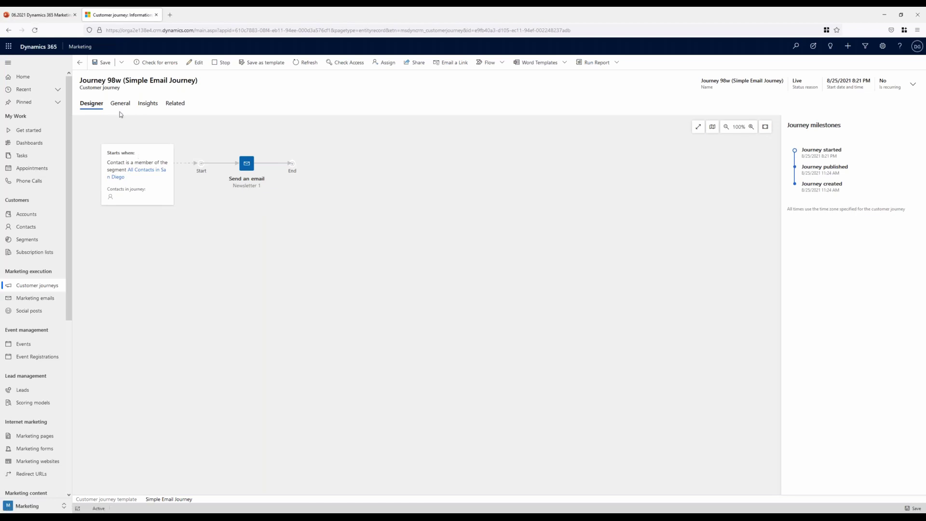
# Review the live journey's insights on email delivery, email responses and page interactions over time.
pyautogui.click(144, 107)
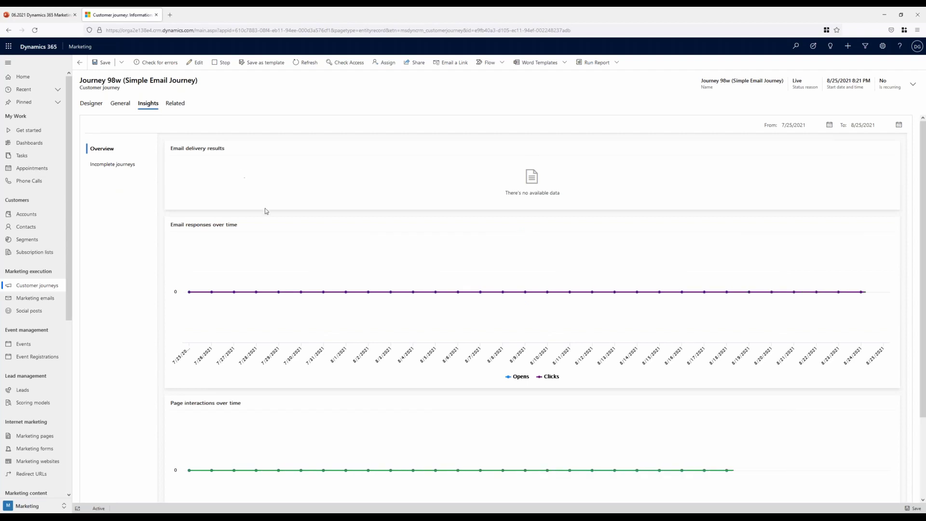
pyautogui.scroll(-3, 287, 277)
pyautogui.scroll(-1, 286, 276)
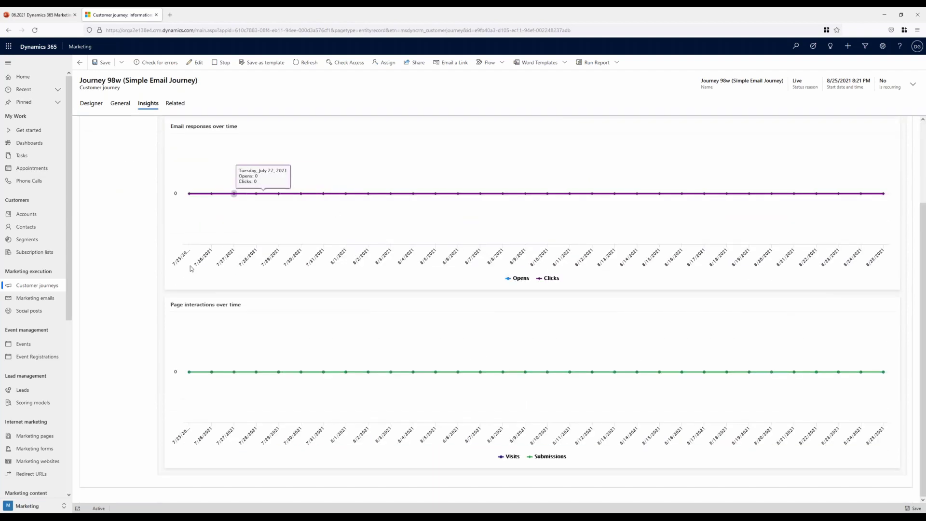
# Open the Newsletter 1 customer journey and check the processed contacts on its email tile.
pyautogui.click(31, 287)
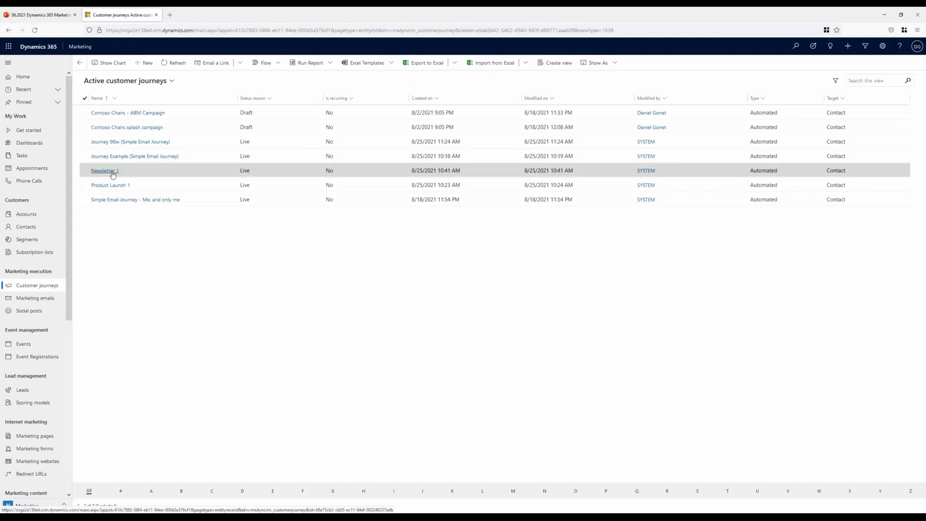
pyautogui.click(104, 171)
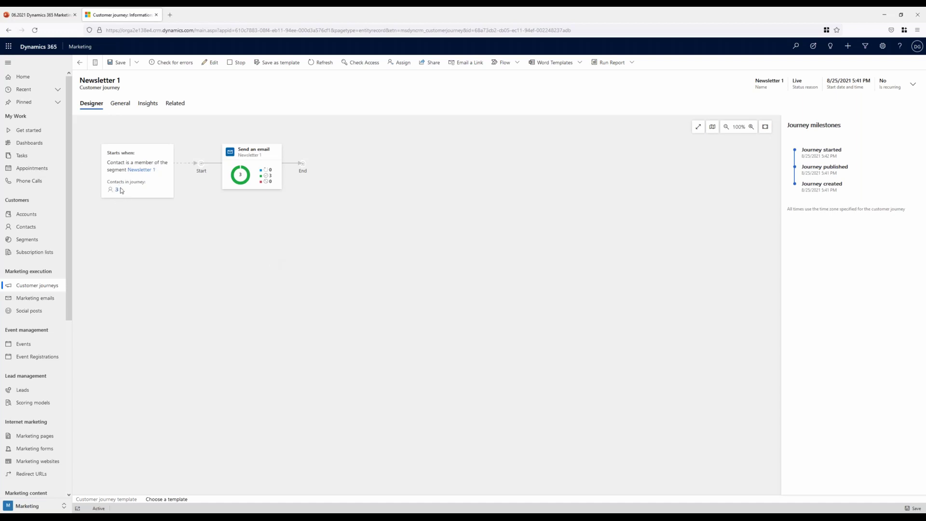
pyautogui.moveTo(268, 178)
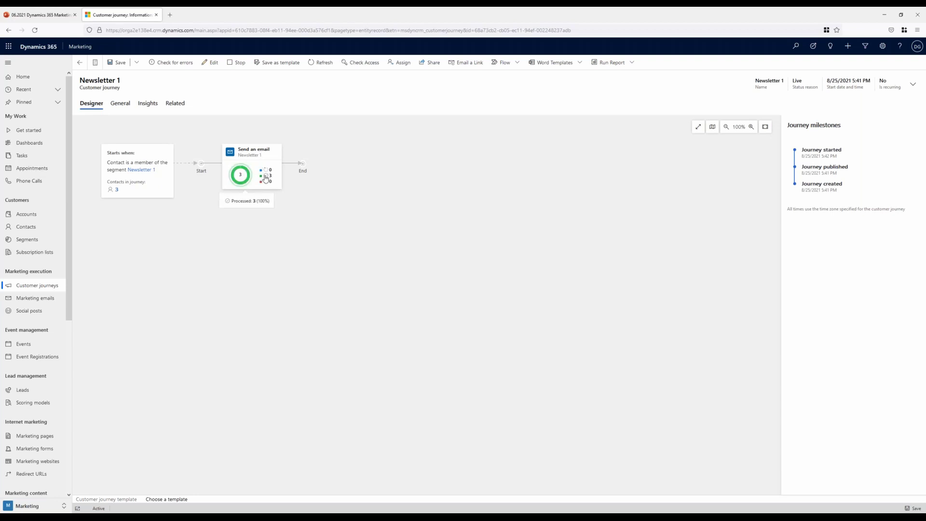
# Examine the email tile's volume, delivery funnel, volume KPIs, delivery KPIs and email sent times.
pyautogui.click(262, 160)
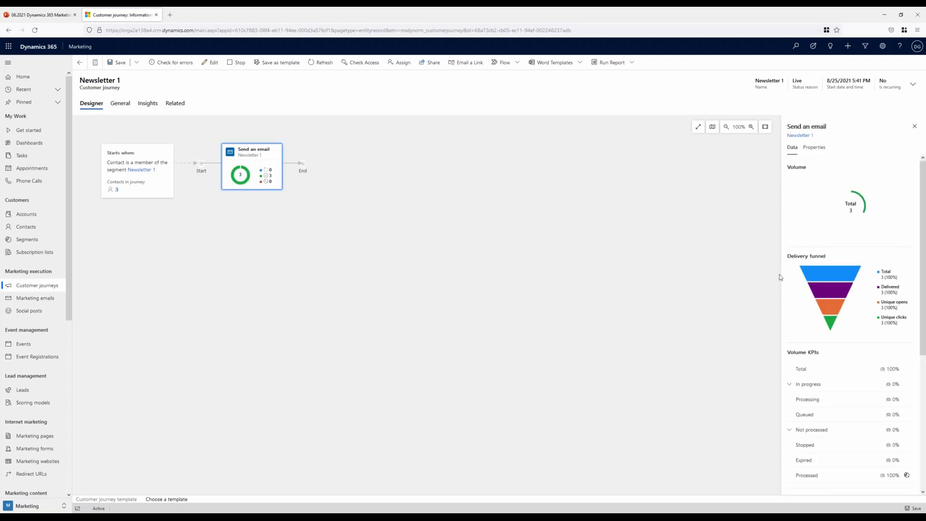
pyautogui.scroll(-1, 804, 299)
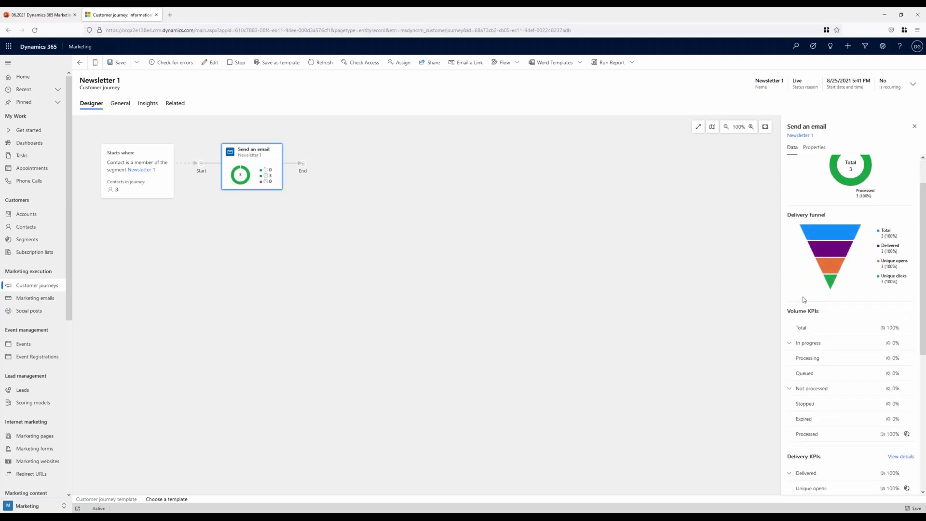
pyautogui.moveTo(890, 235)
pyautogui.scroll(-2, 802, 379)
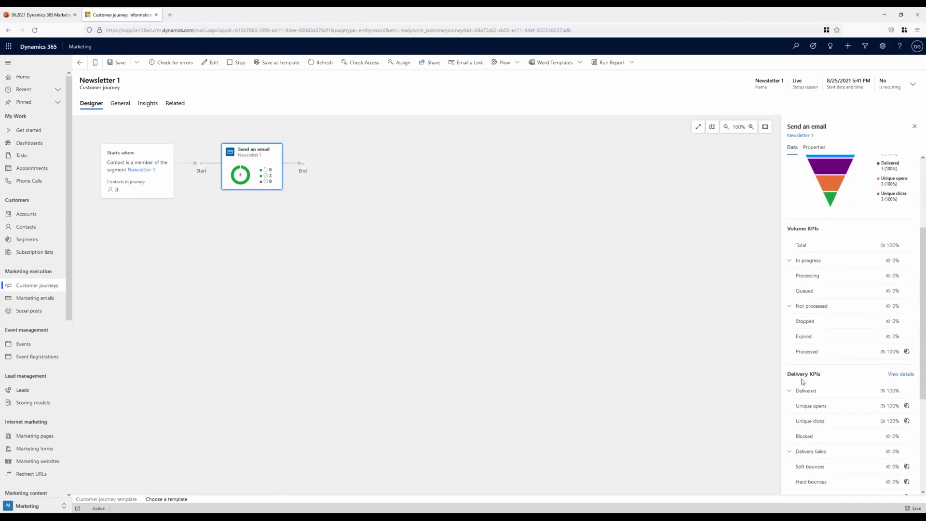
pyautogui.scroll(-2, 815, 385)
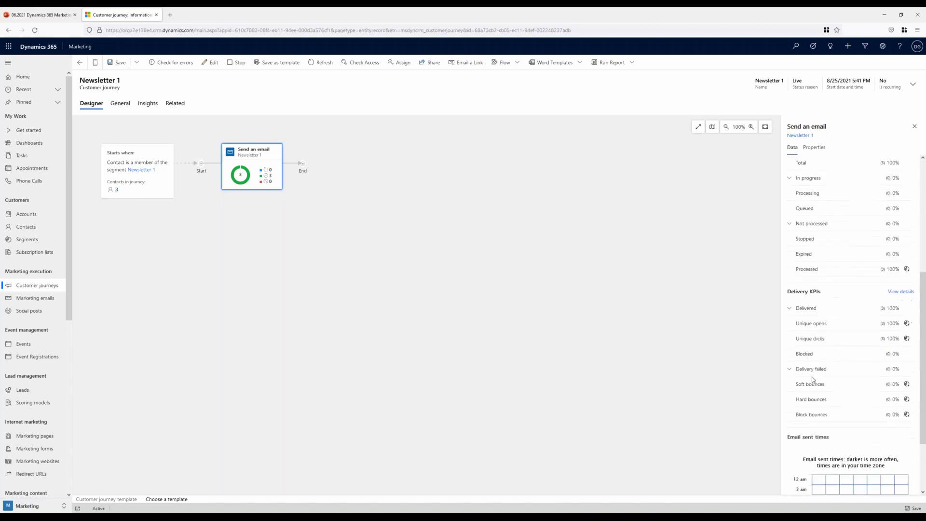
pyautogui.scroll(-5, 827, 421)
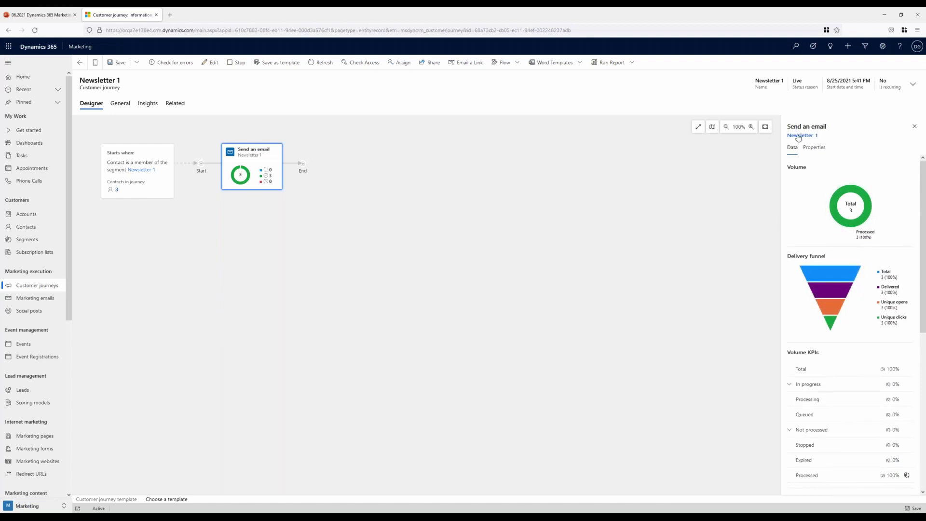
# Open the Newsletter 1 email's insights and filter them by the Newsletter 1 customer journey.
pyautogui.click(798, 136)
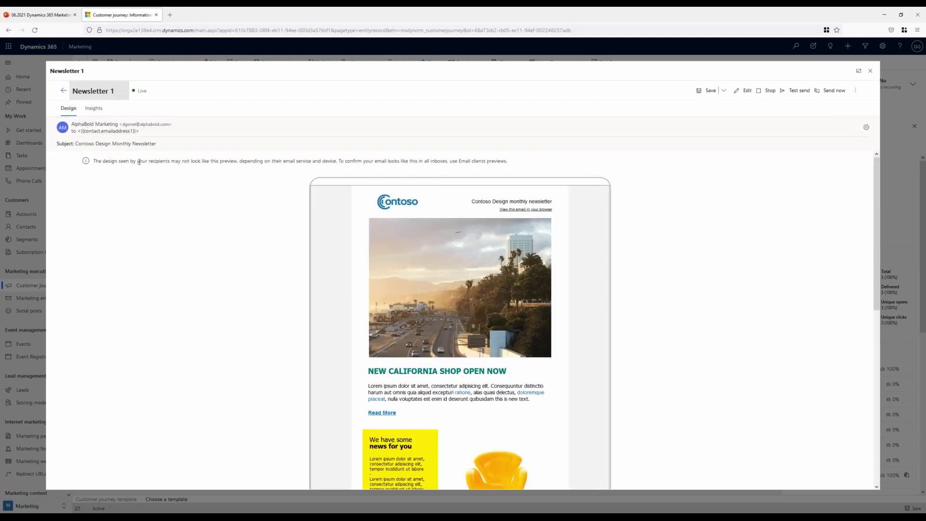
pyautogui.click(93, 108)
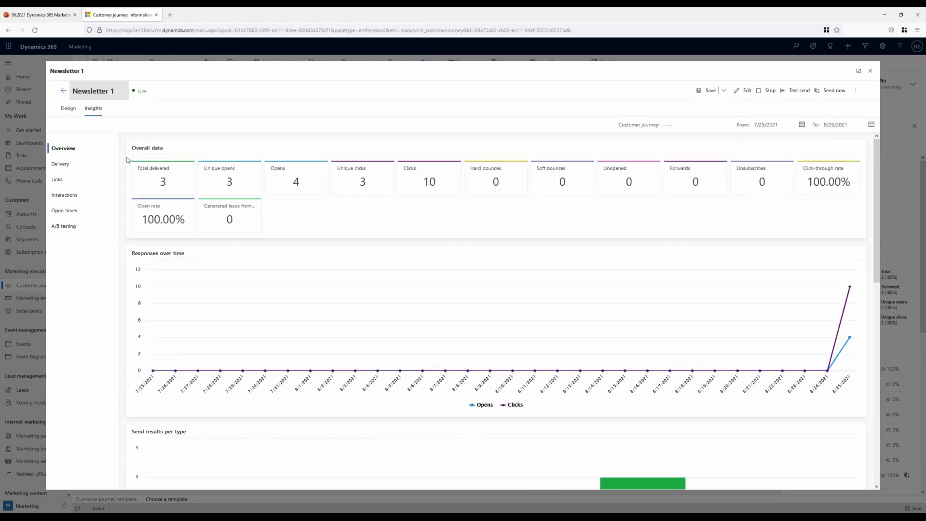
pyautogui.click(695, 124)
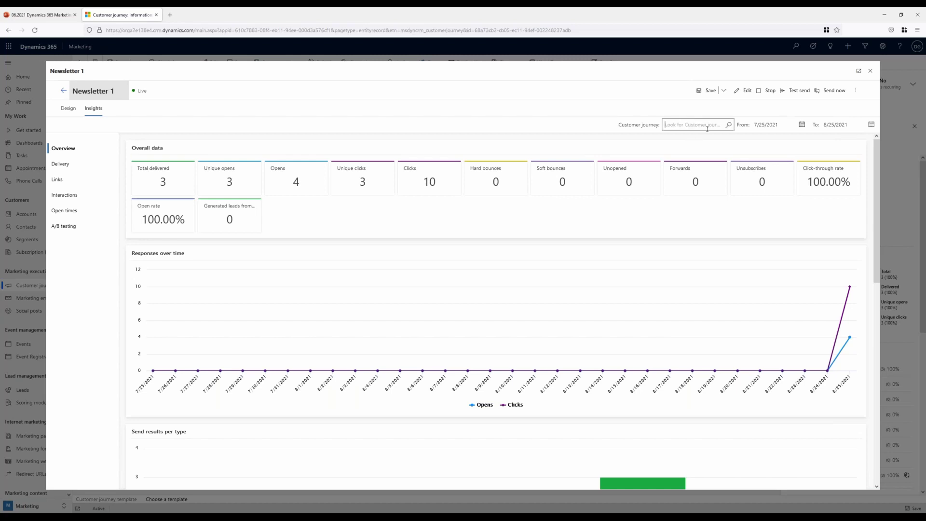
pyautogui.click(692, 174)
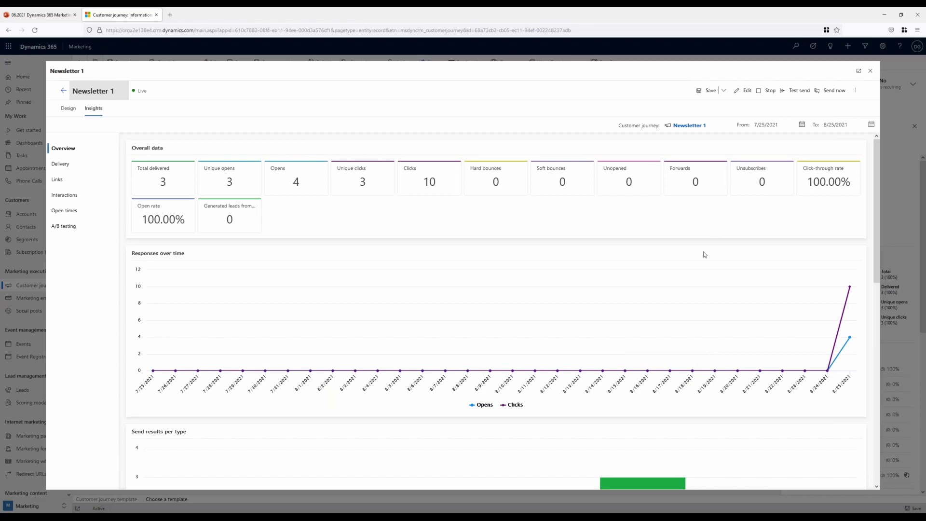
# Examine the email's overview insights: overall data, responses over time, send results, top 10 links and the click location map.
pyautogui.scroll(-3, 705, 255)
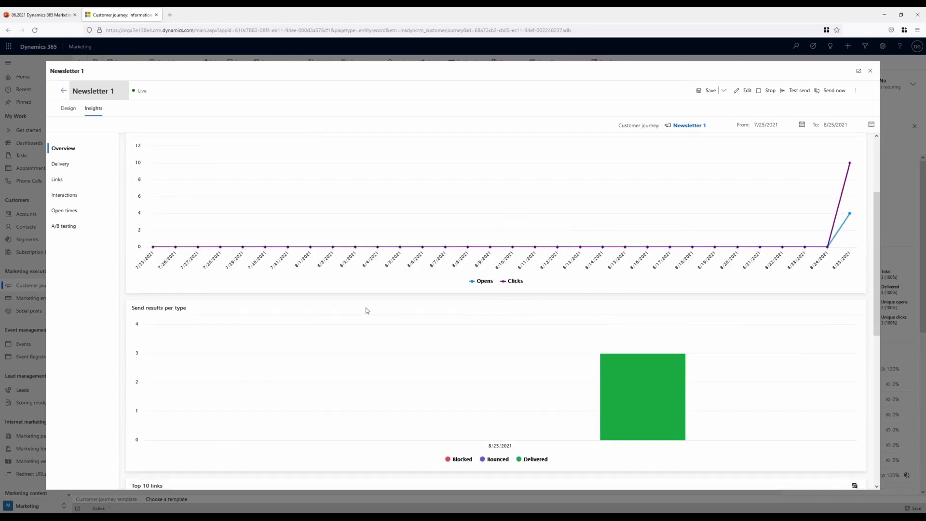
pyautogui.scroll(3, 367, 313)
pyautogui.scroll(-3, 517, 289)
pyautogui.scroll(-5, 476, 334)
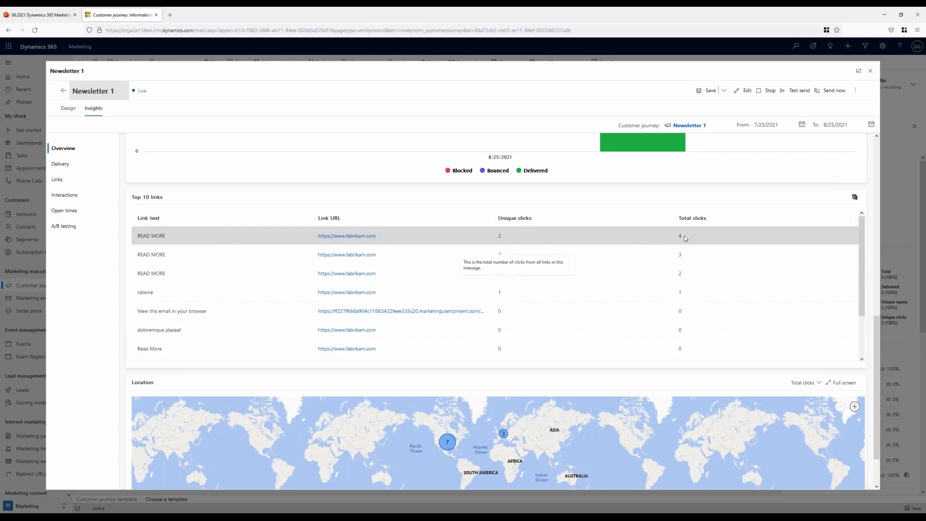
pyautogui.scroll(-2, 646, 312)
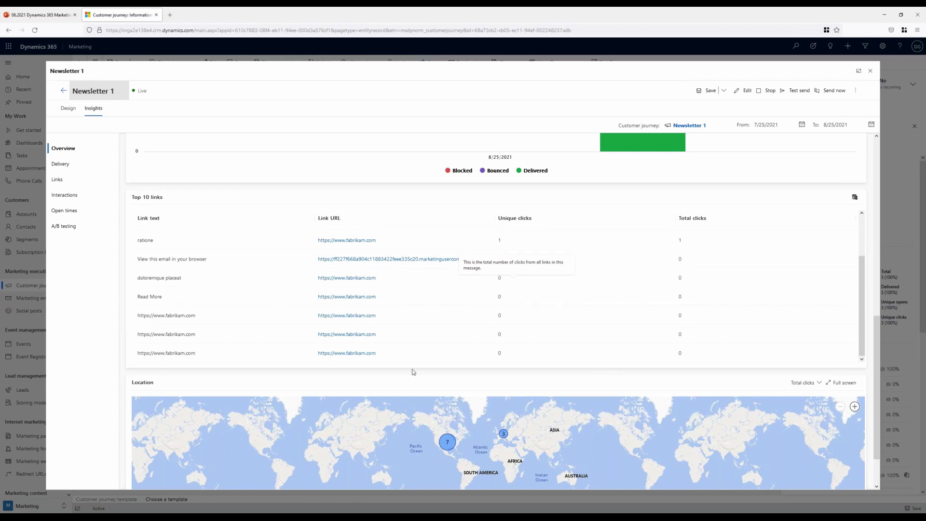
pyautogui.scroll(-1, 461, 395)
pyautogui.moveTo(449, 393)
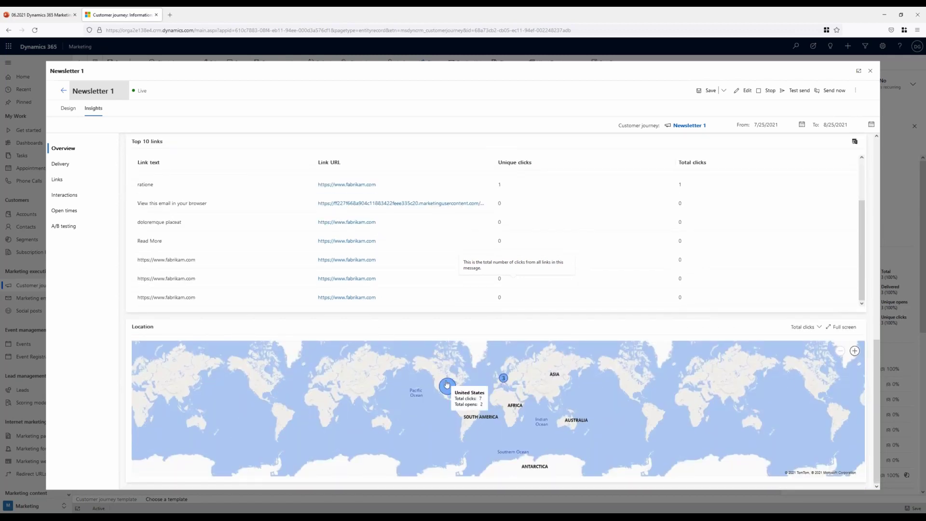
pyautogui.moveTo(502, 378)
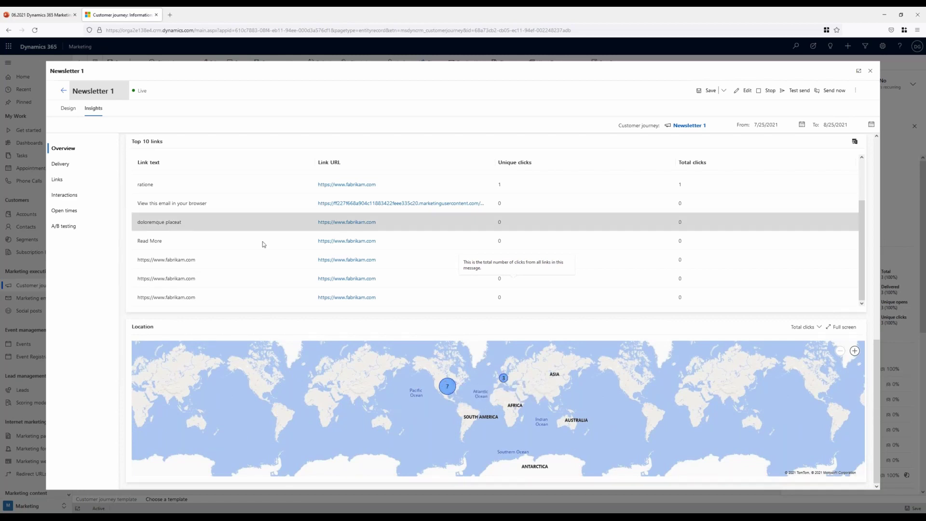
# Review the email's delivery insights, including delivery progress, delivery details, sent emails and results by domain.
pyautogui.click(67, 165)
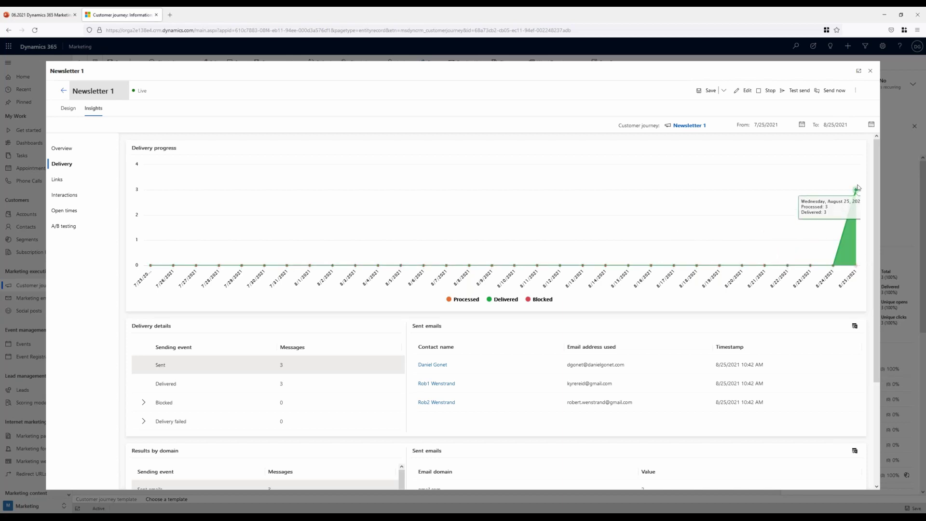
pyautogui.scroll(-3, 242, 257)
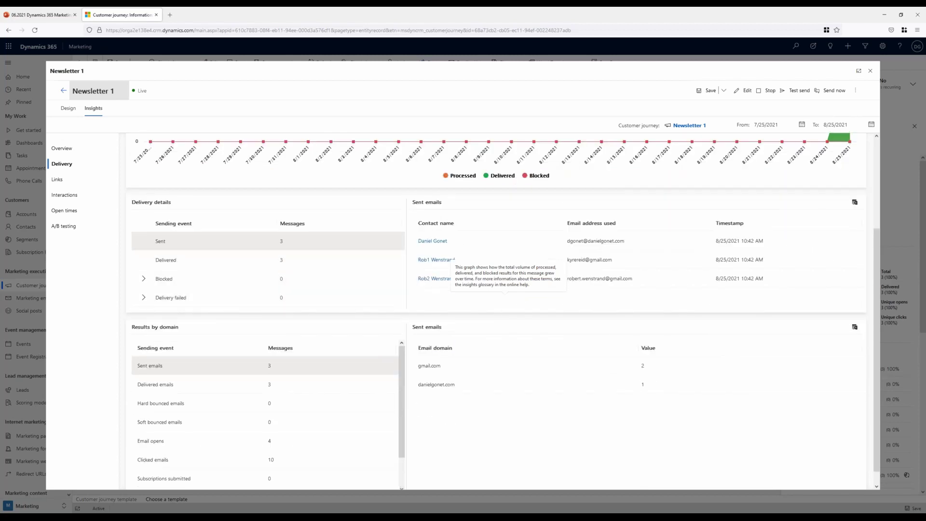
pyautogui.scroll(-1, 292, 333)
pyautogui.scroll(-2, 358, 403)
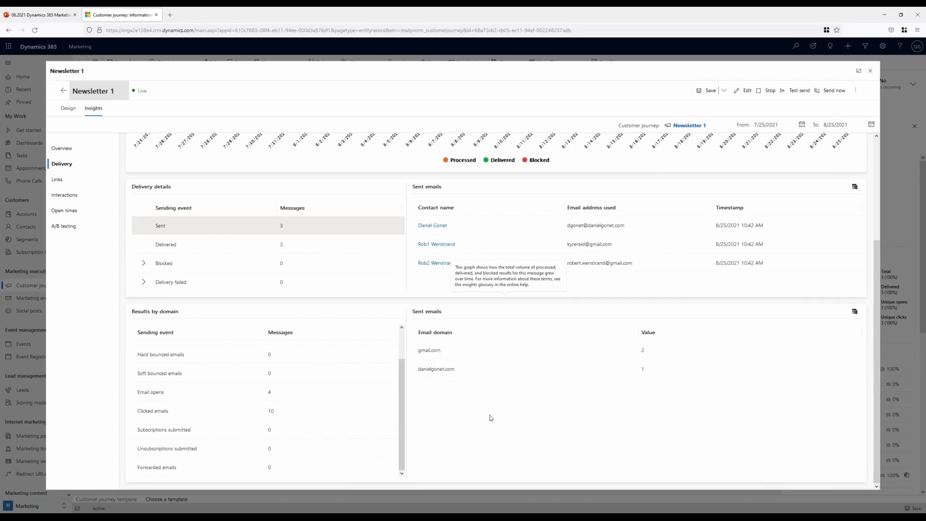
# Examine the click map in the email's link insights, including the click details of the highlighted links and buttons.
pyautogui.click(55, 186)
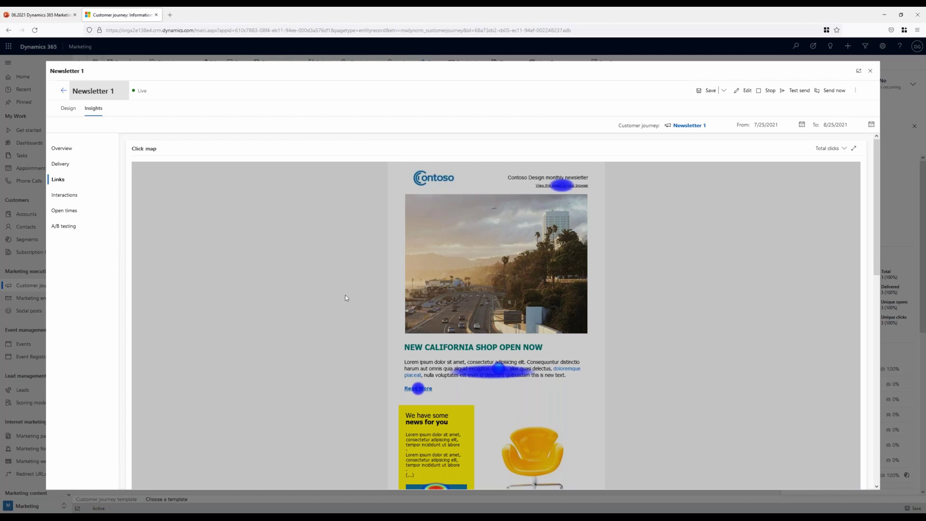
pyautogui.scroll(-3, 347, 300)
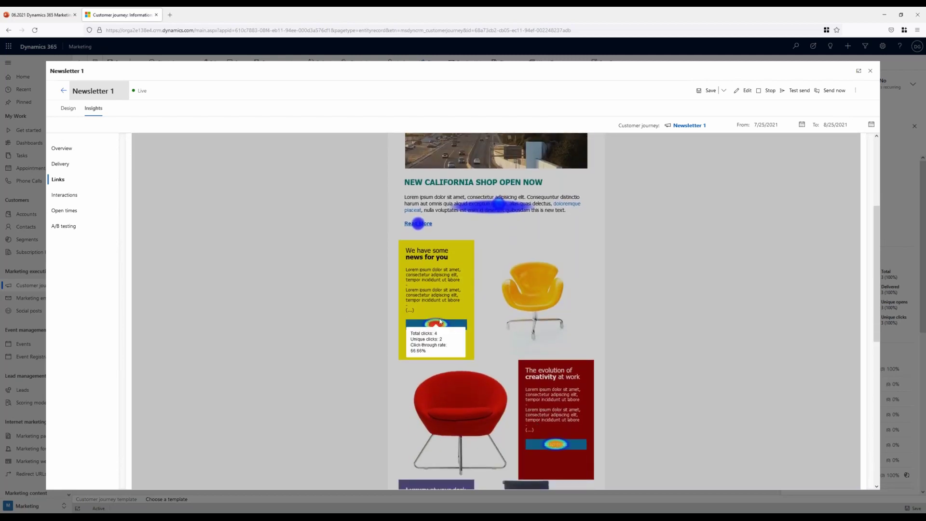
pyautogui.moveTo(553, 445)
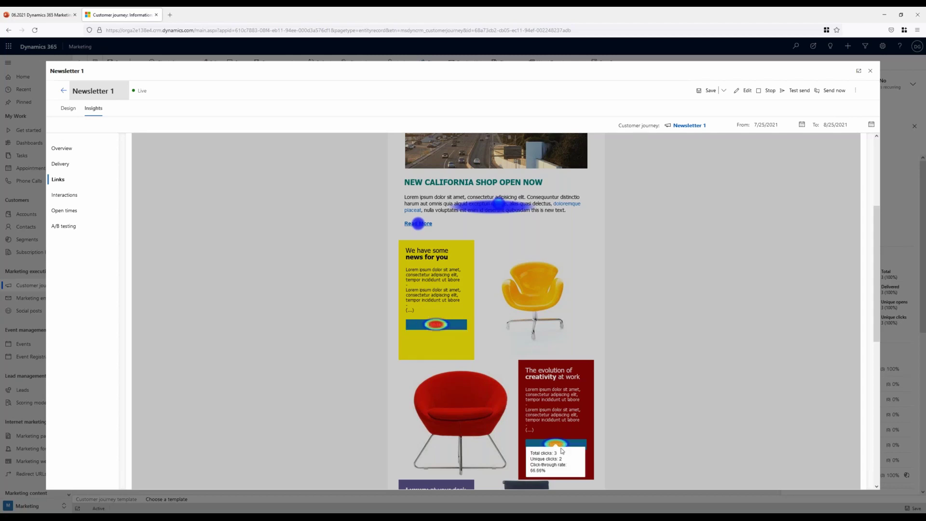
pyautogui.moveTo(500, 209)
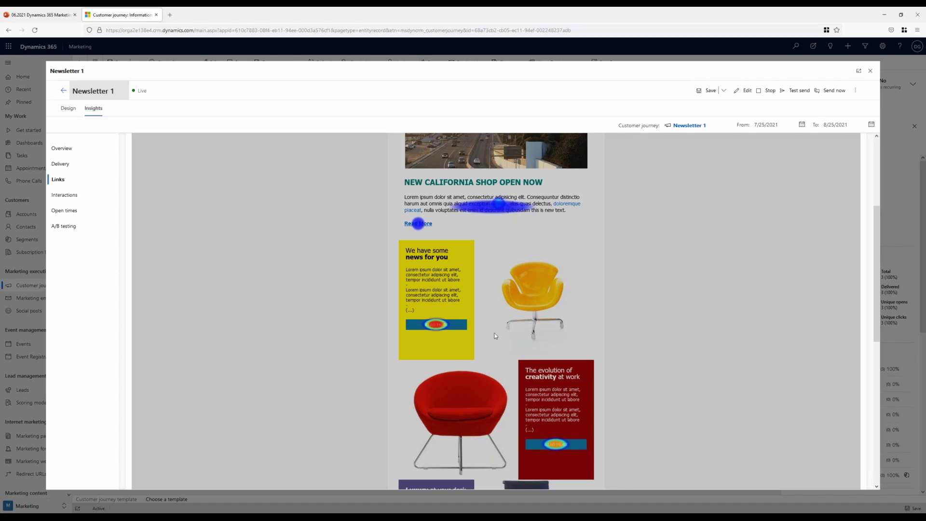
pyautogui.scroll(-1, 494, 331)
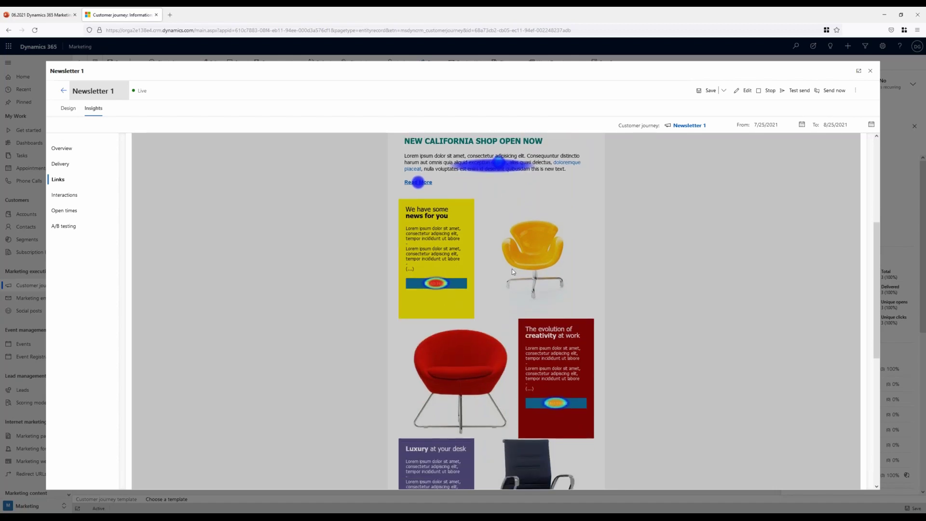
pyautogui.scroll(-4, 508, 309)
pyautogui.scroll(1, 511, 326)
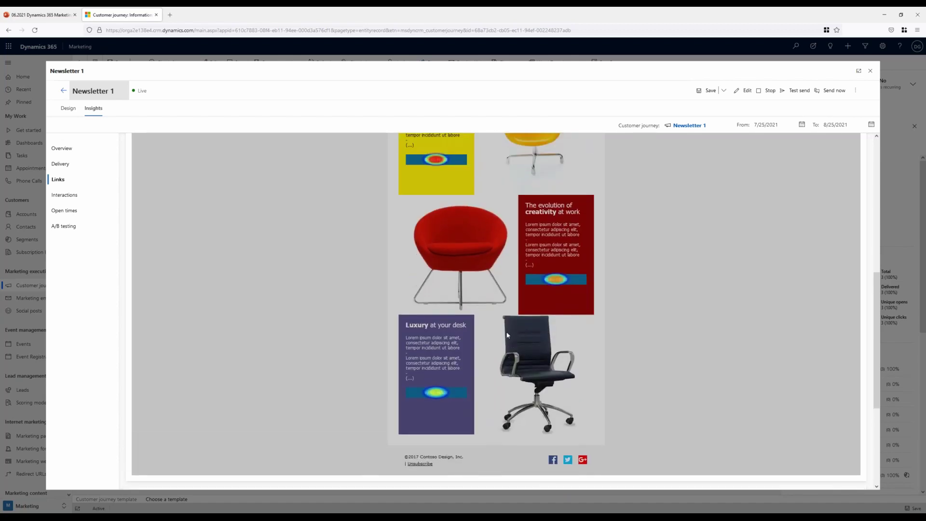
pyautogui.scroll(8, 497, 340)
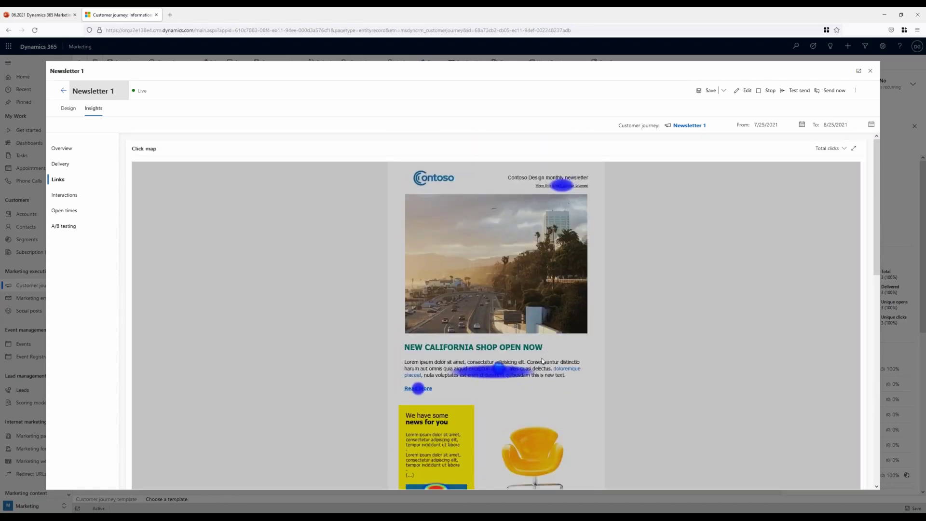
pyautogui.scroll(-6, 548, 362)
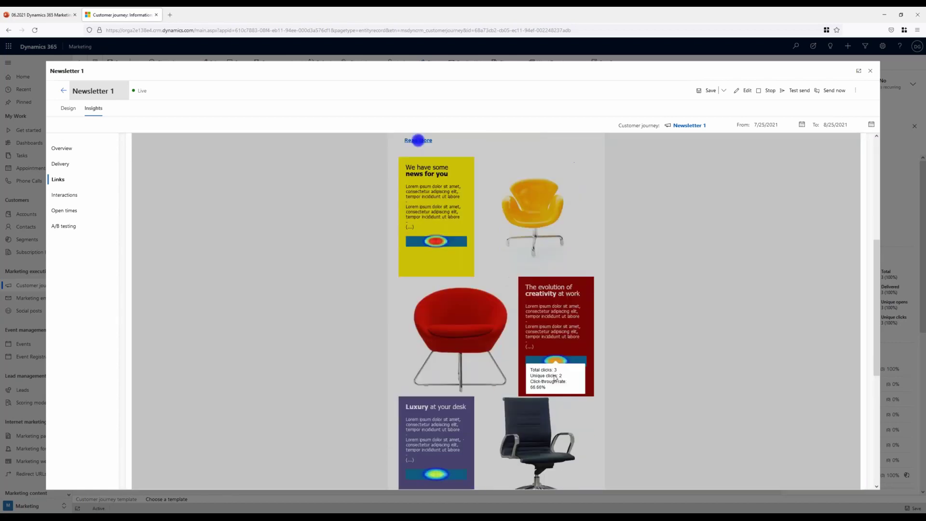
# Review the email's interactions timeline from the latest clicks back to the first sends, along with the opened emails list.
pyautogui.click(65, 194)
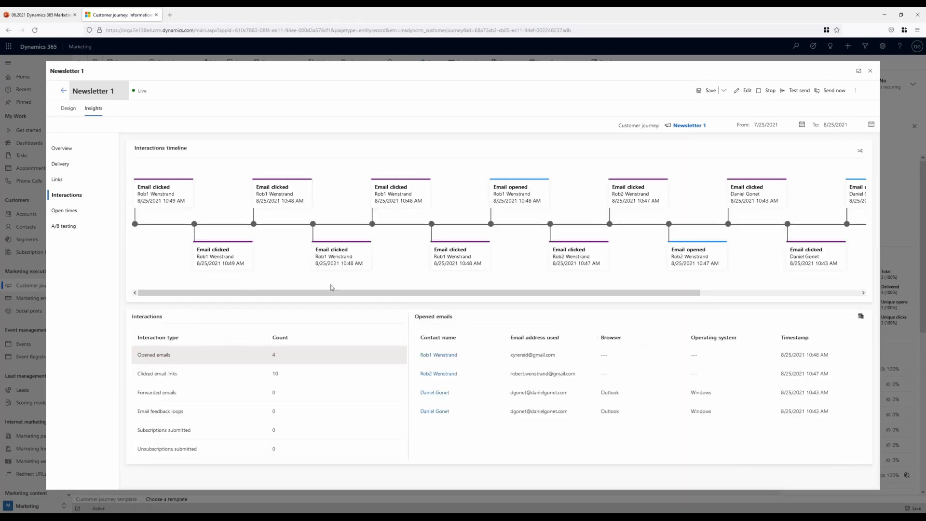
pyautogui.moveTo(240, 292); pyautogui.dragTo(606, 303)
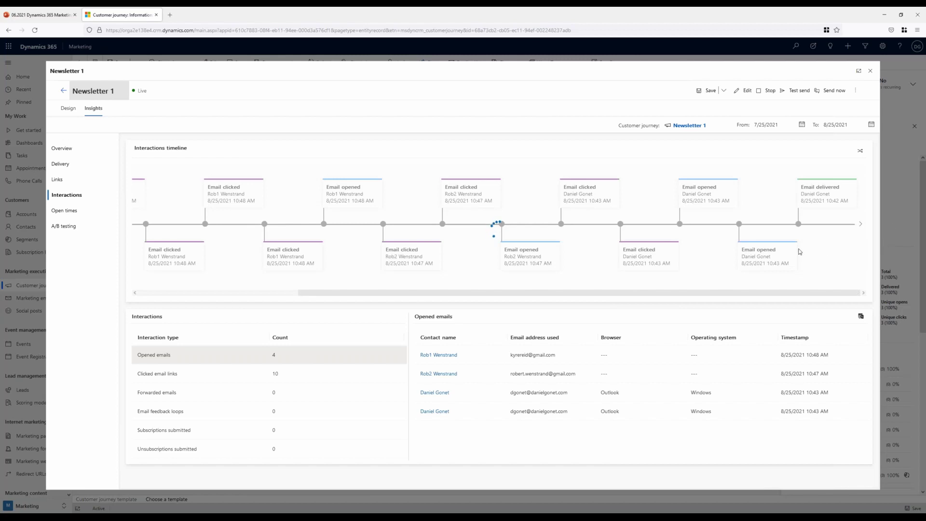
pyautogui.moveTo(607, 294); pyautogui.dragTo(810, 267)
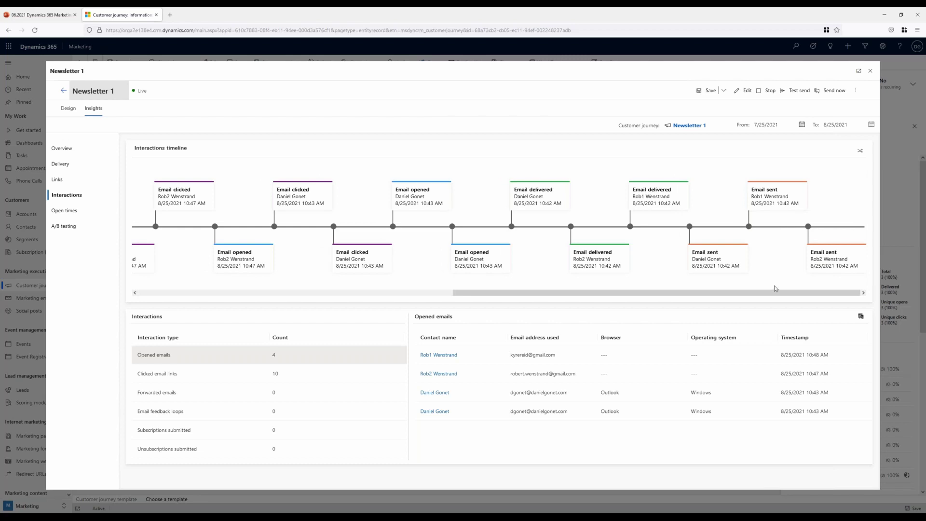
pyautogui.moveTo(773, 293); pyautogui.dragTo(467, 281)
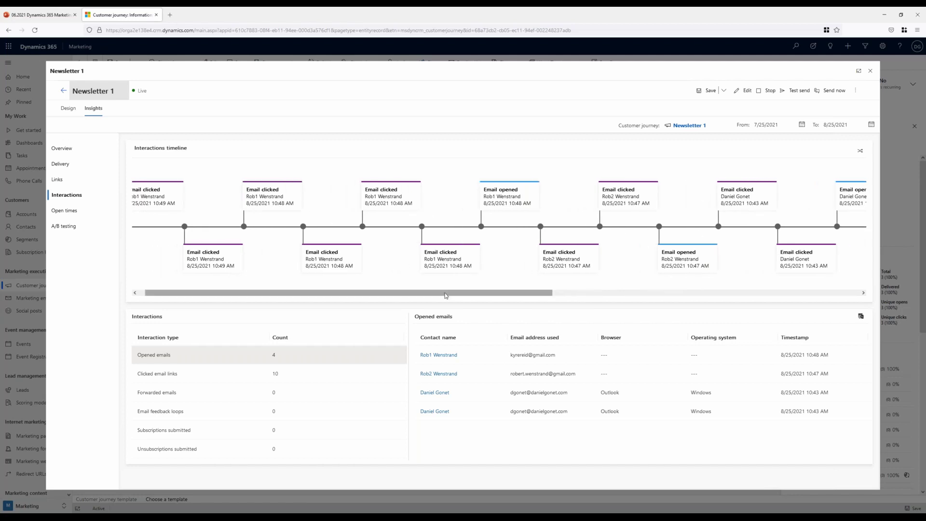
pyautogui.moveTo(335, 292); pyautogui.dragTo(327, 290)
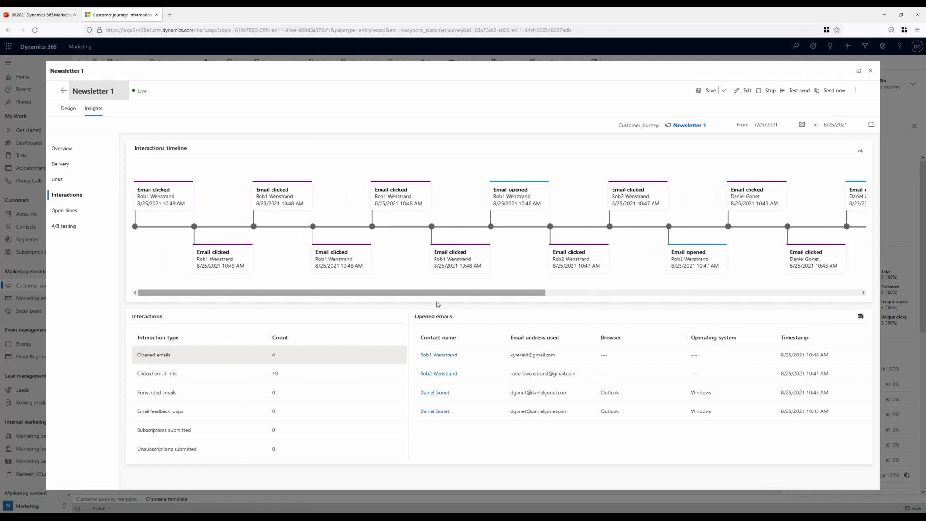
# Review the email's open times and reaction times by day and hour, and close the email's insights.
pyautogui.click(62, 214)
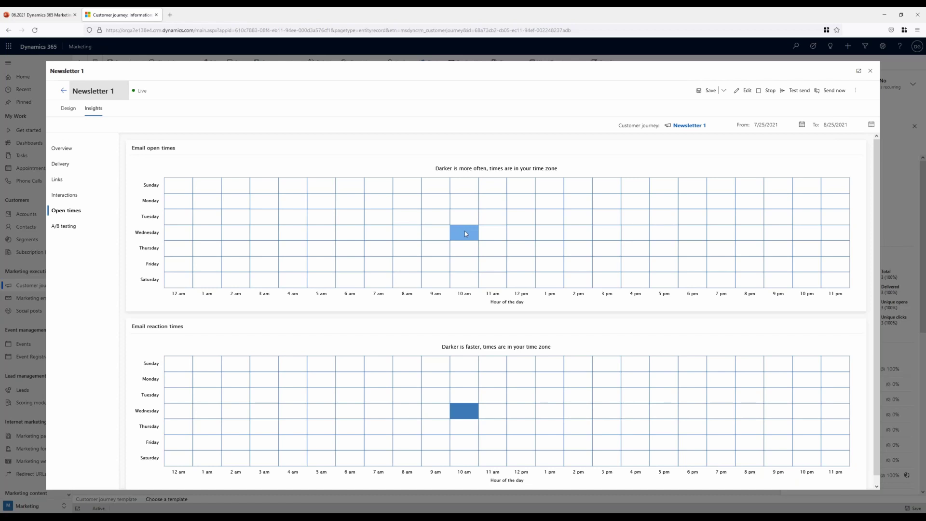
pyautogui.scroll(-1, 487, 411)
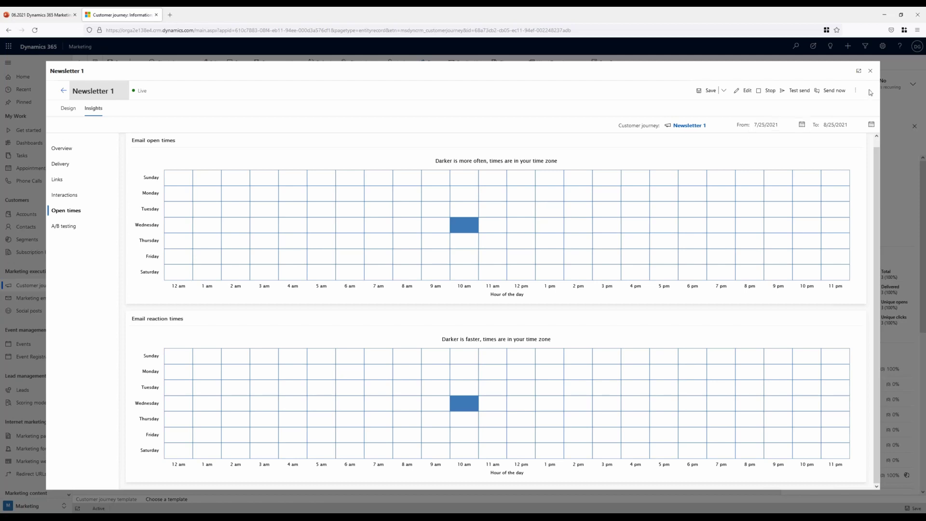
pyautogui.click(873, 71)
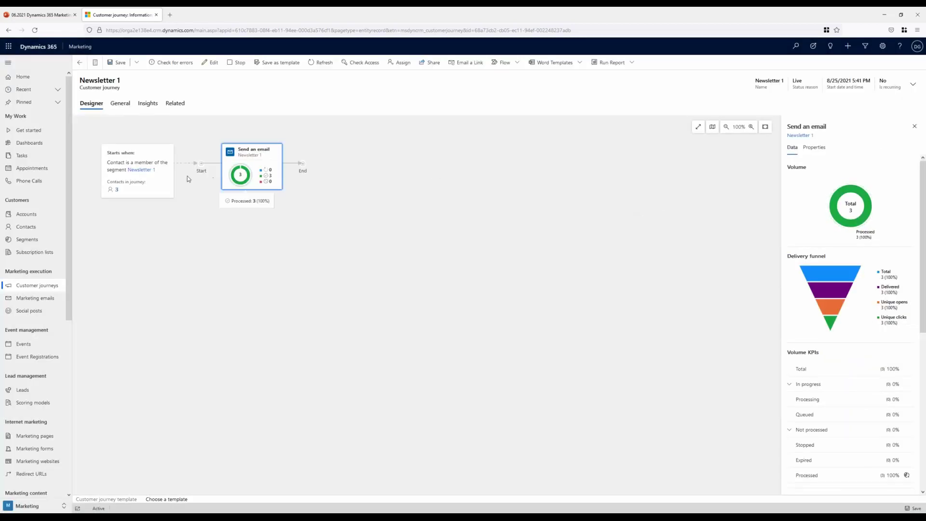
# Open the active events list and switch the navigation to the Events area.
pyautogui.scroll(-3, 43, 288)
pyautogui.scroll(3, 43, 288)
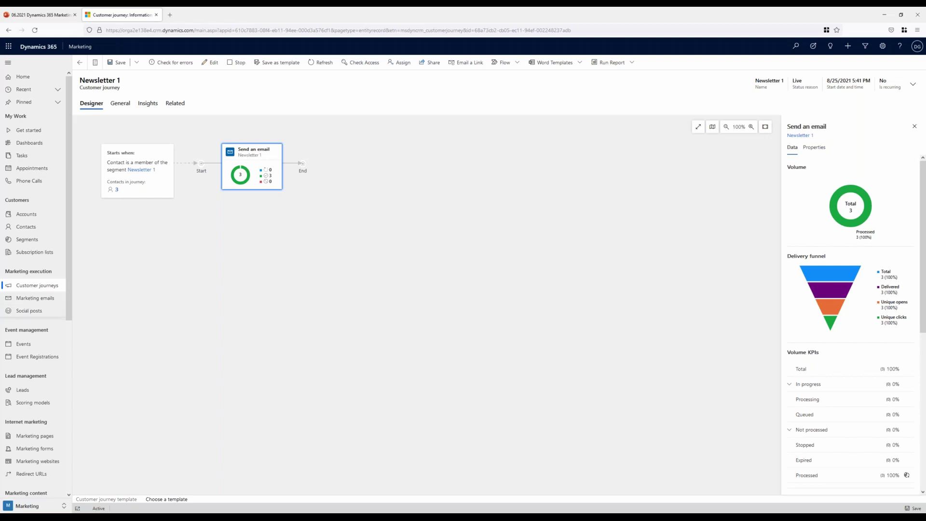
pyautogui.scroll(-1, 43, 338)
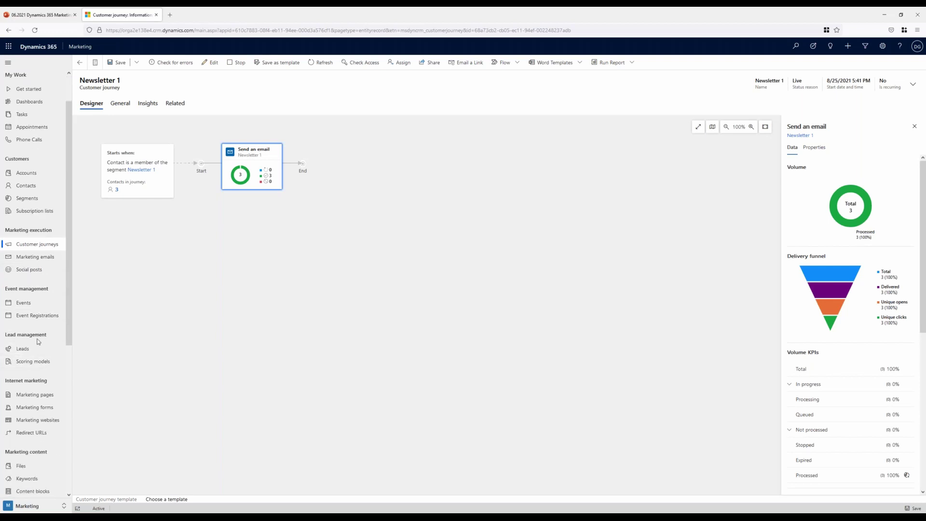
pyautogui.click(43, 307)
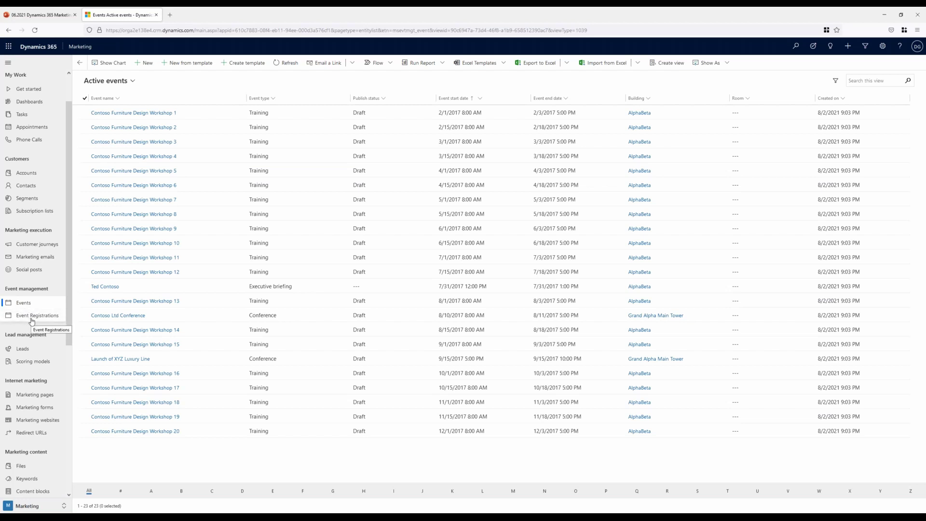
pyautogui.click(43, 506)
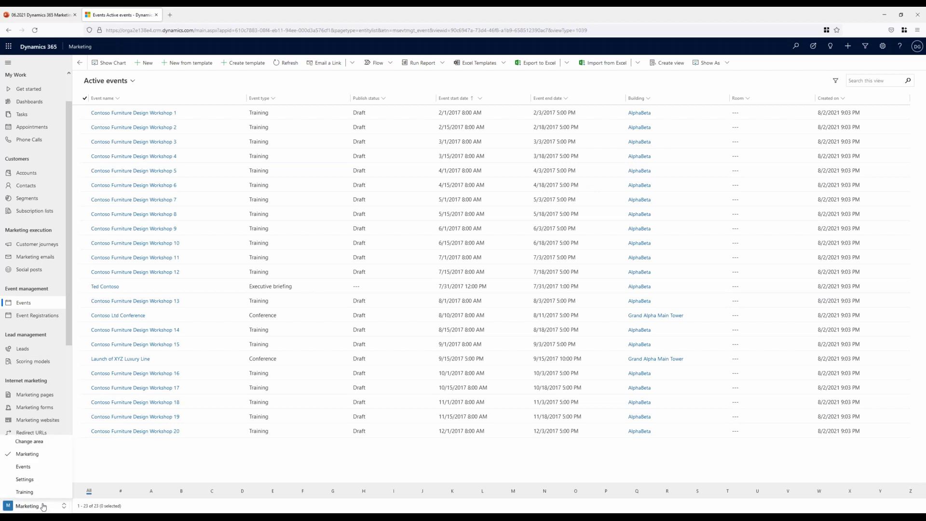
pyautogui.click(33, 471)
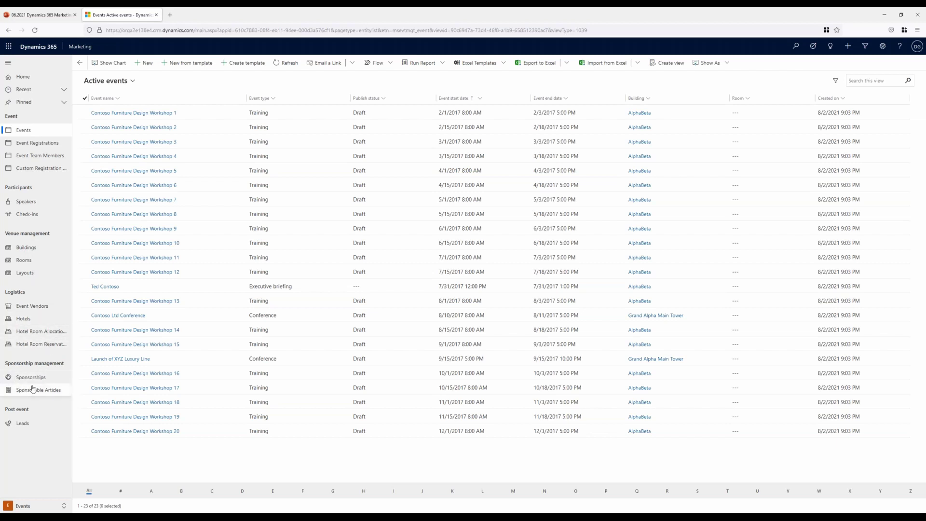
# Open the Contoso Ltd Conference event and review its agenda: session calendar, session list, session tracks, speaker engagements and sponsors.
pyautogui.click(125, 317)
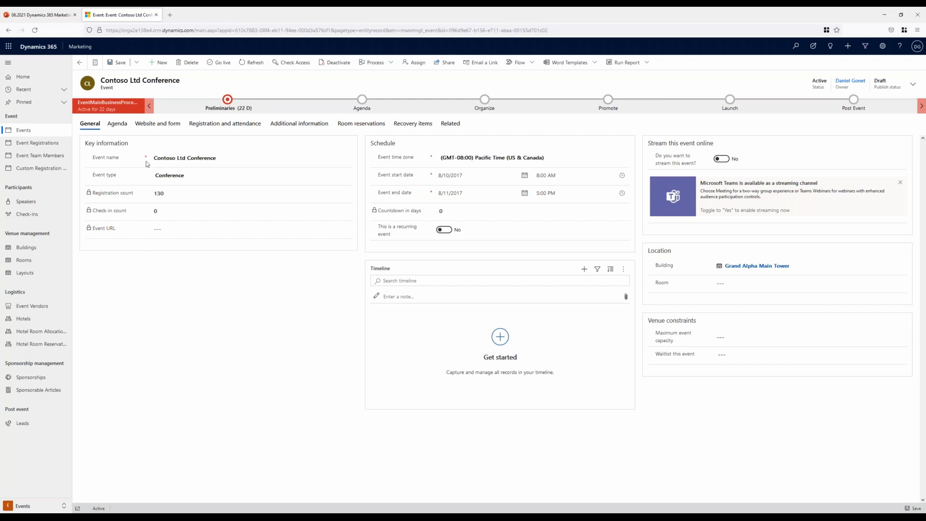
pyautogui.click(120, 127)
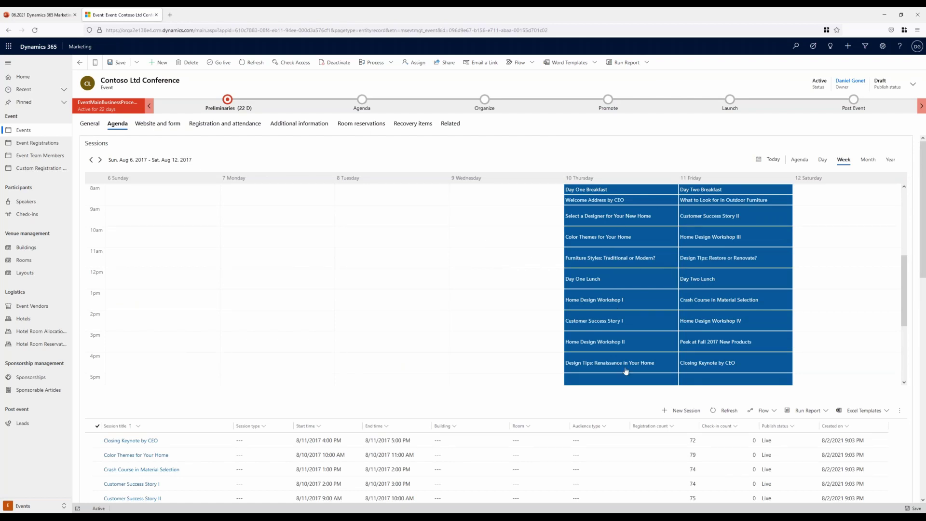
pyautogui.scroll(-1, 710, 323)
pyautogui.scroll(-3, 710, 323)
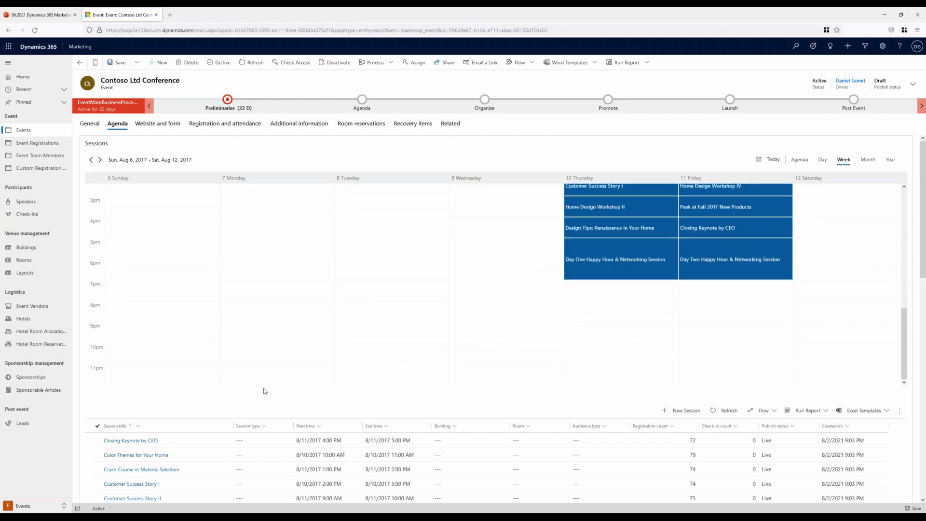
pyautogui.scroll(6, 109, 365)
pyautogui.scroll(-3, 625, 320)
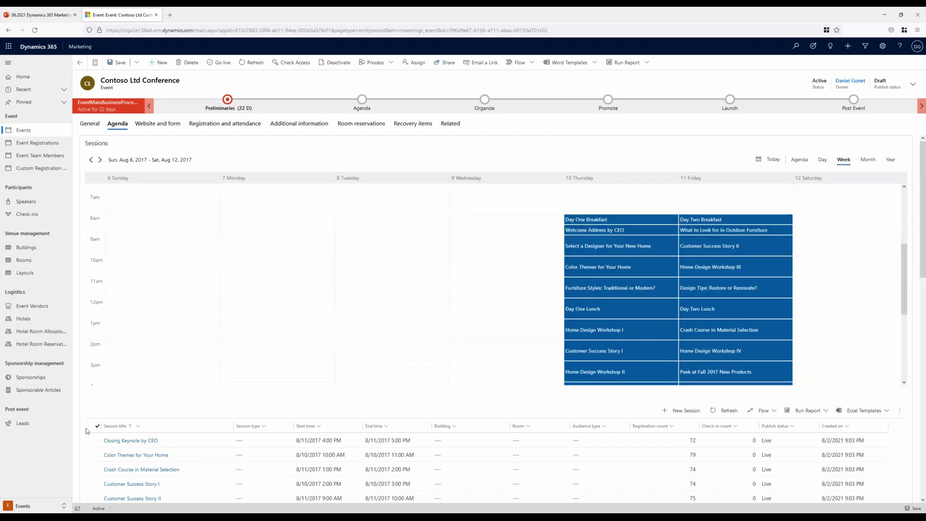
pyautogui.scroll(-4, 85, 427)
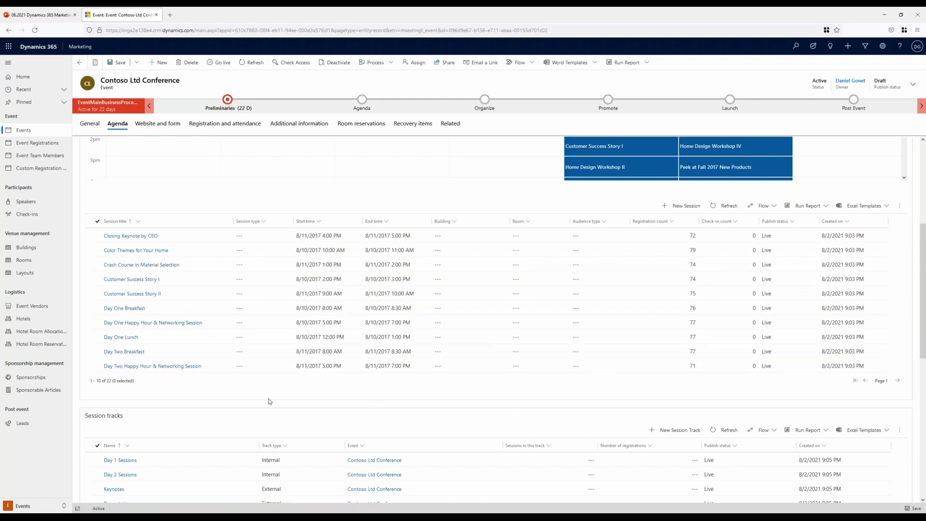
pyautogui.scroll(-4, 269, 401)
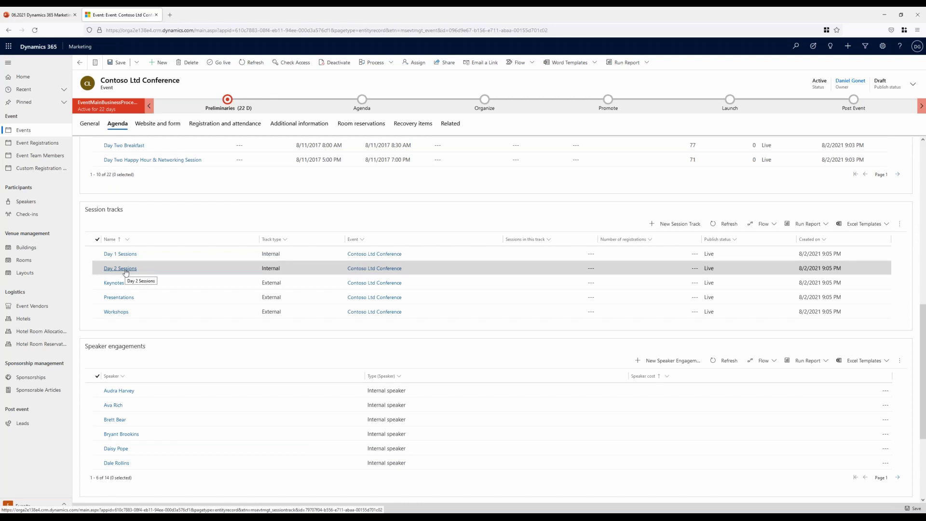
pyautogui.scroll(-3, 96, 327)
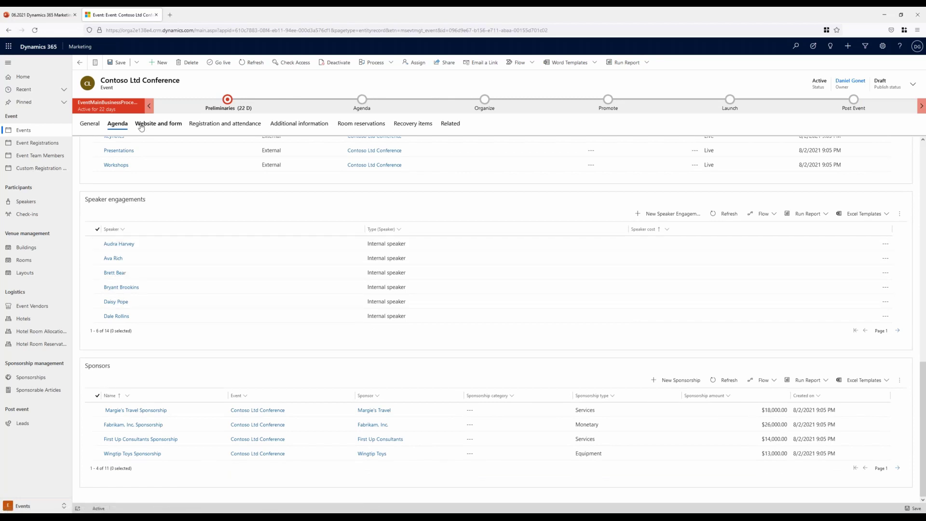
# Review the conference's website and registration form settings and its passes and event registrations, dismissing any script errors.
pyautogui.click(159, 127)
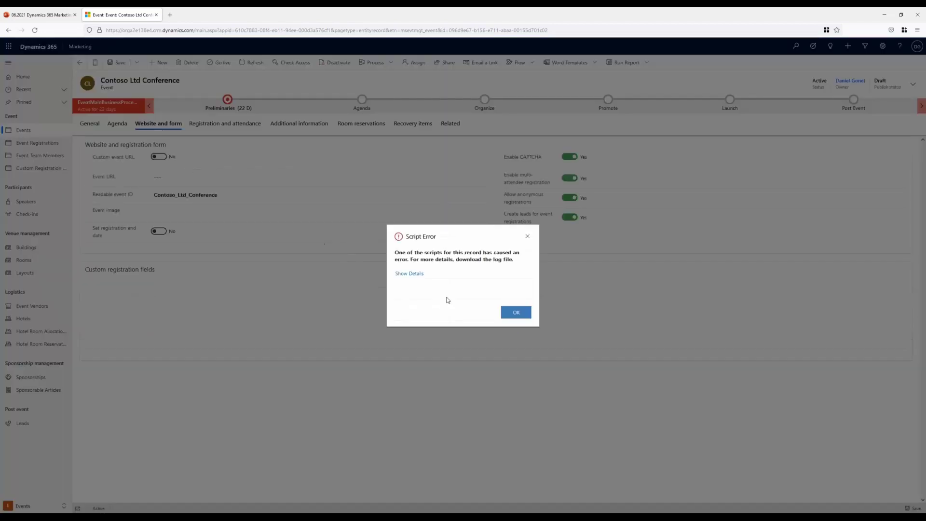
pyautogui.click(516, 312)
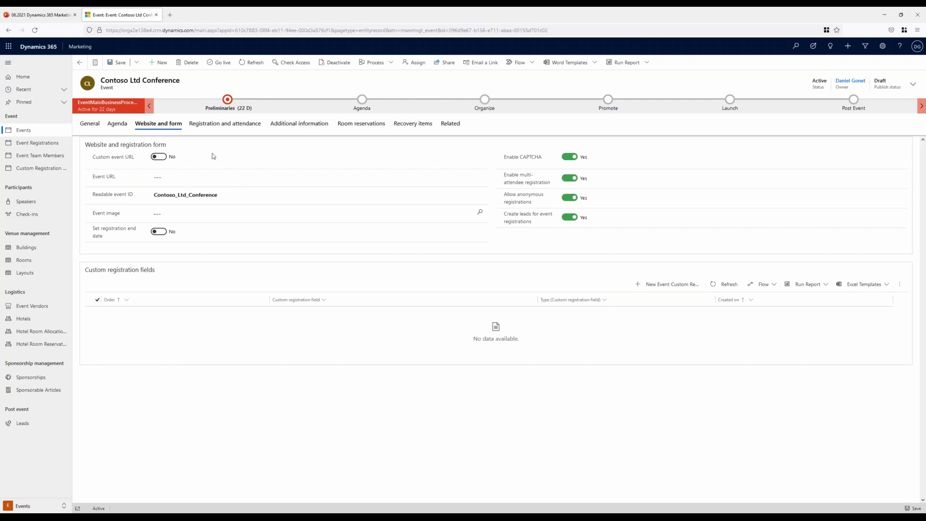
pyautogui.click(237, 128)
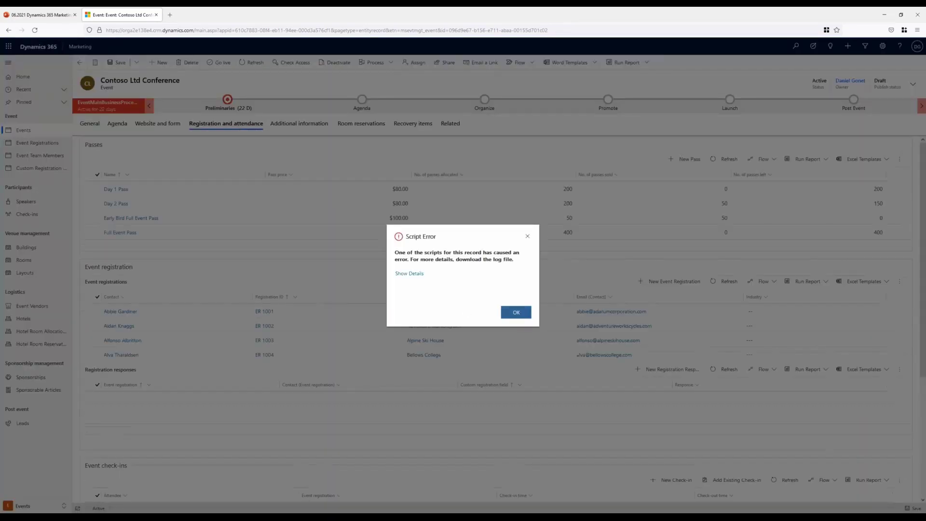
pyautogui.click(515, 312)
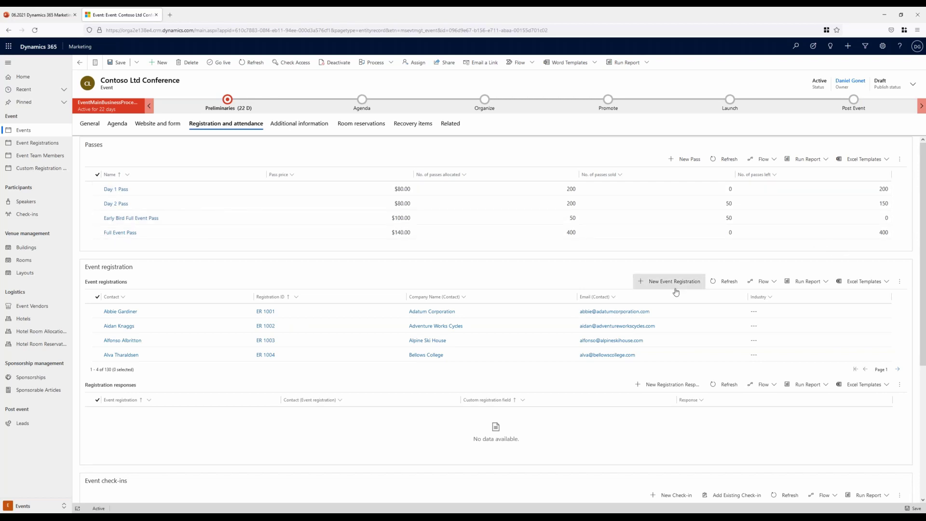
# Review the conference's additional information, including its financials, event team members and calendar content.
pyautogui.click(318, 125)
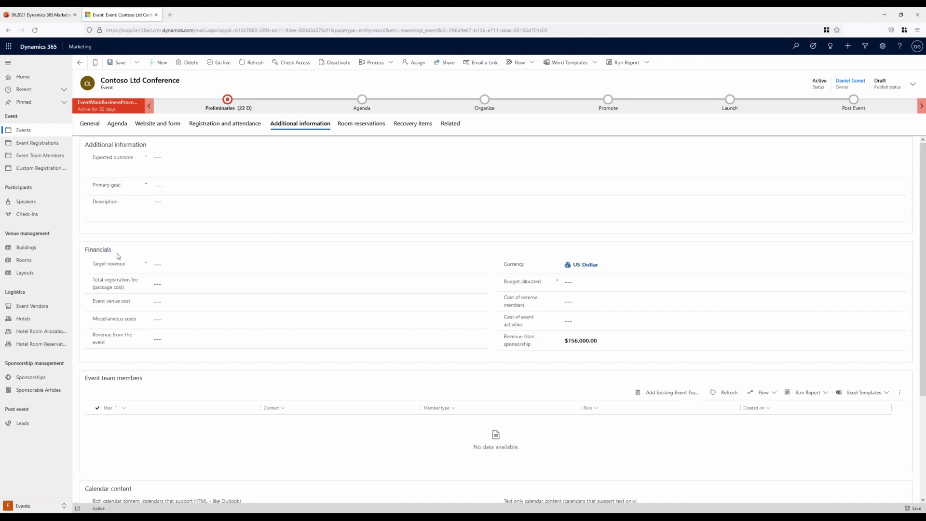
pyautogui.scroll(-3, 122, 374)
pyautogui.scroll(3, 134, 284)
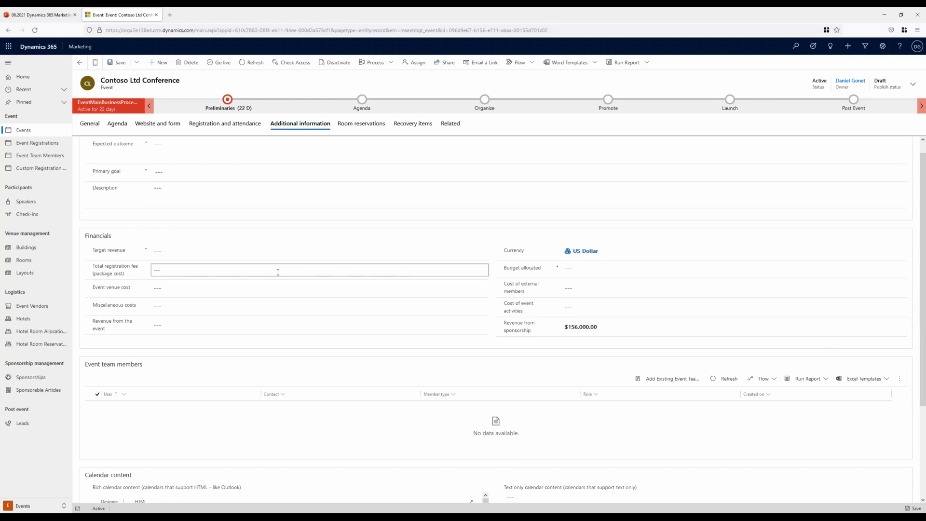
# Switch the navigation back to the Marketing area and open the list of lead scoring models.
pyautogui.click(36, 505)
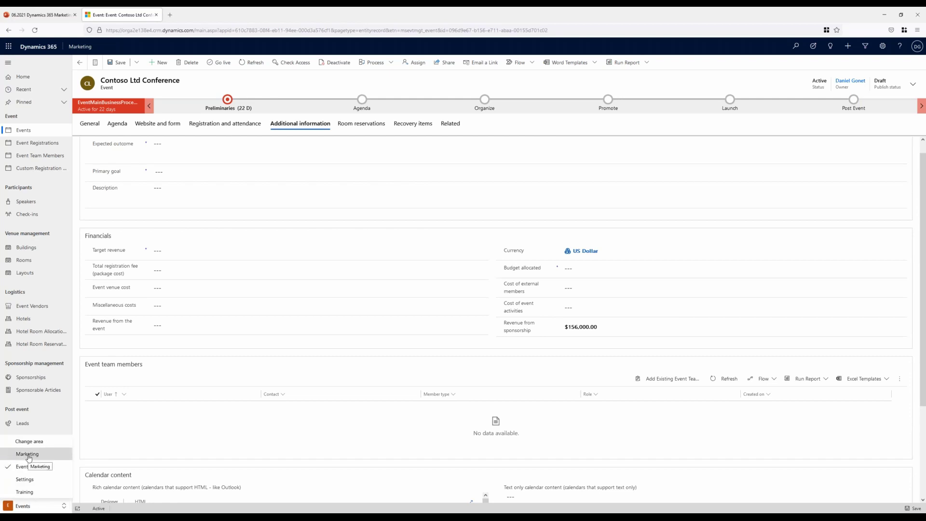
pyautogui.click(28, 454)
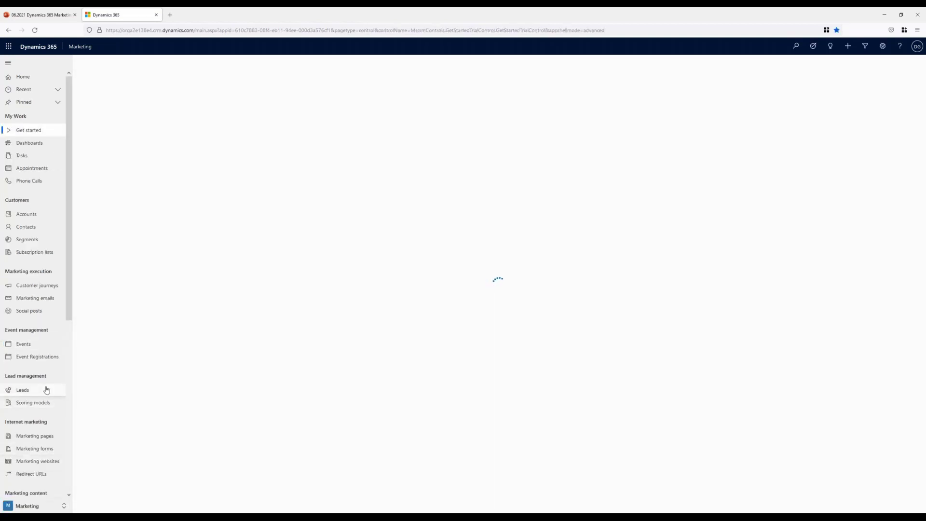
pyautogui.scroll(-1, 46, 383)
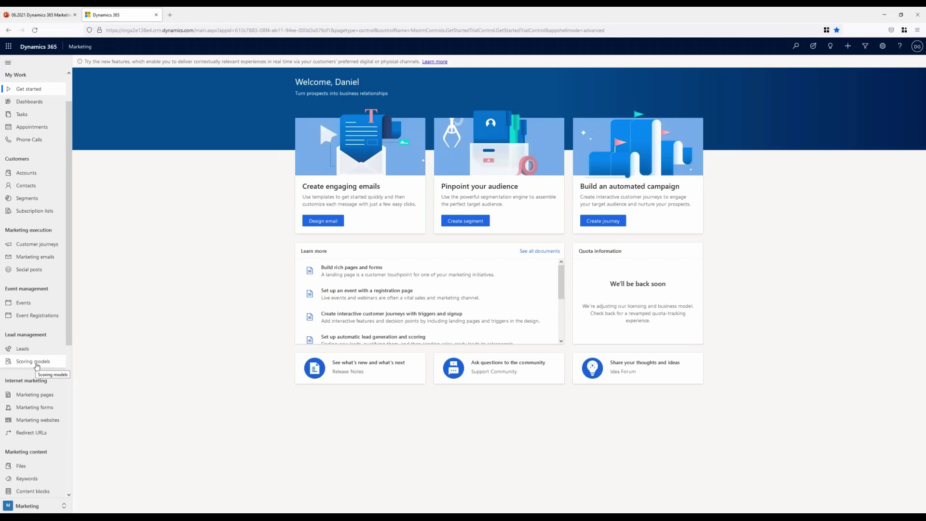
pyautogui.click(36, 365)
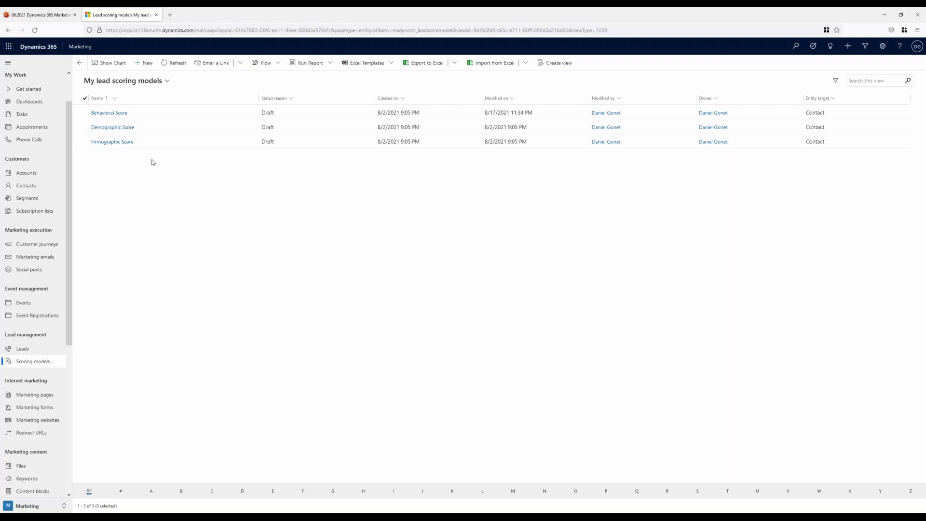
# Start a new lead scoring model and add a condition for the Email opened entity with the frequency Each.
pyautogui.click(145, 63)
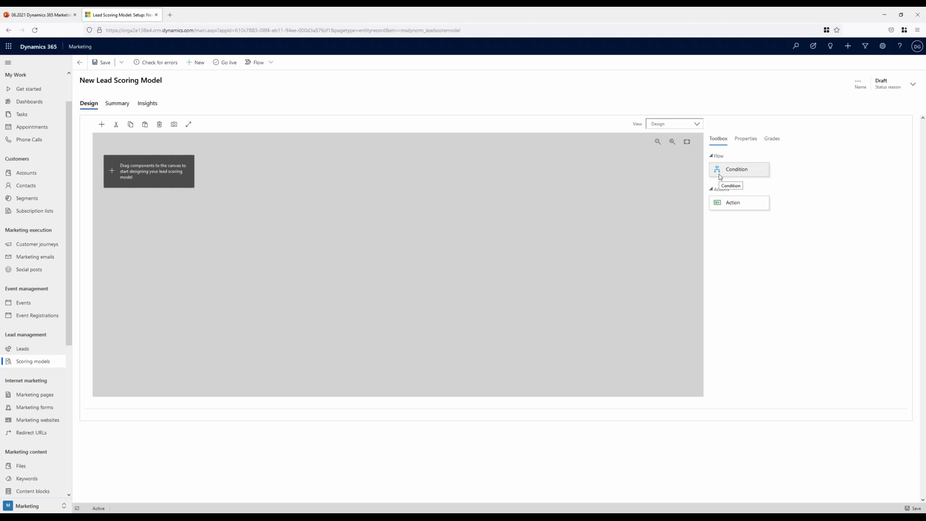
pyautogui.moveTo(719, 177); pyautogui.dragTo(109, 200)
pyautogui.moveTo(738, 170); pyautogui.dragTo(121, 178)
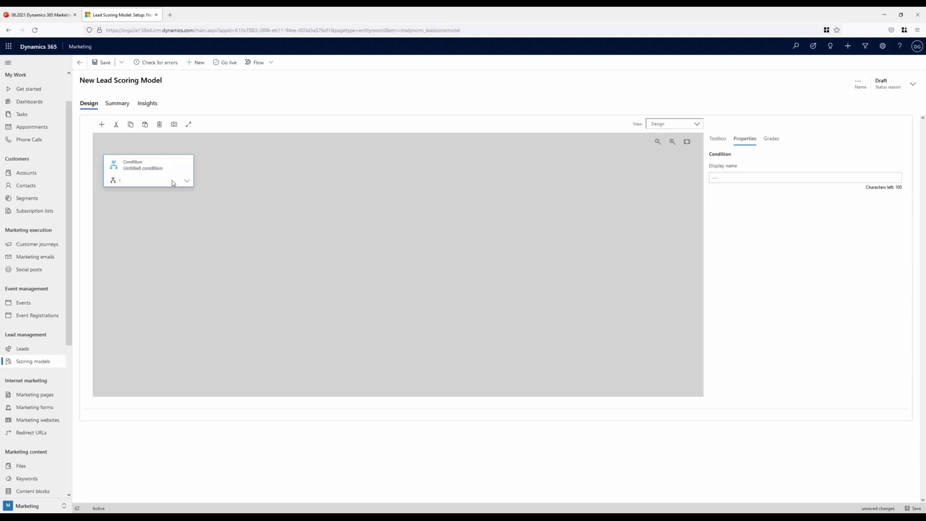
pyautogui.click(188, 181)
pyautogui.click(147, 199)
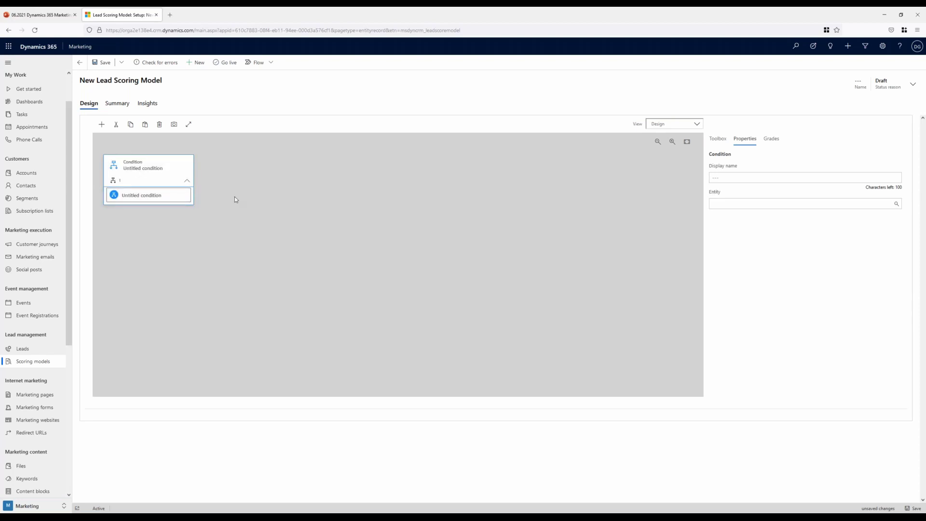
pyautogui.click(743, 204)
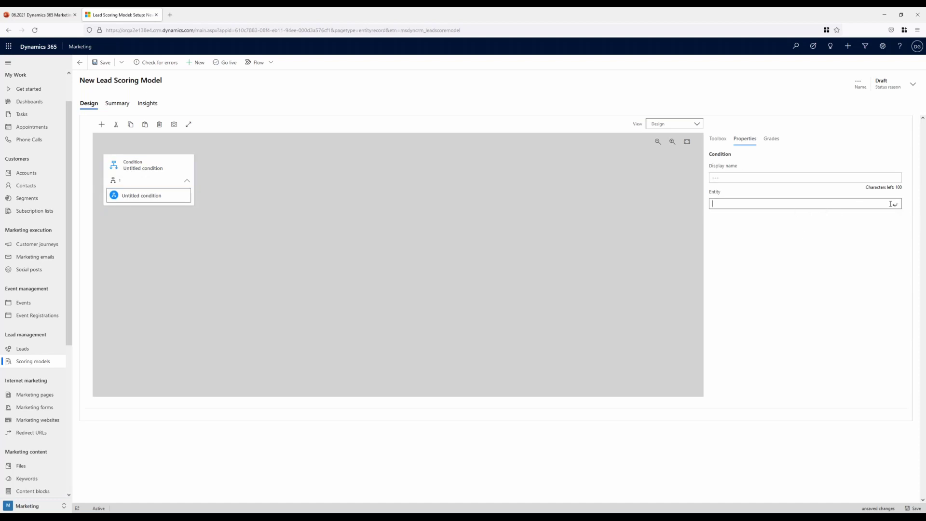
pyautogui.scroll(-2, 798, 253)
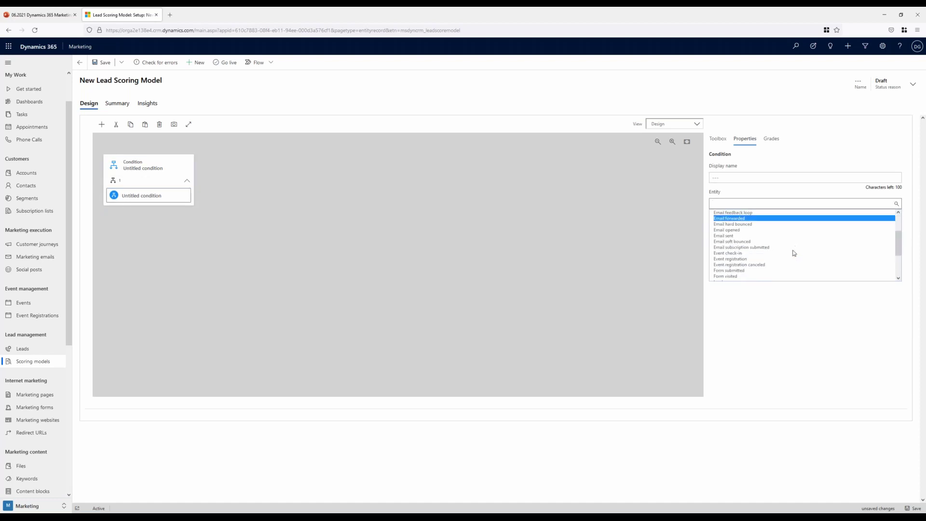
pyautogui.click(736, 230)
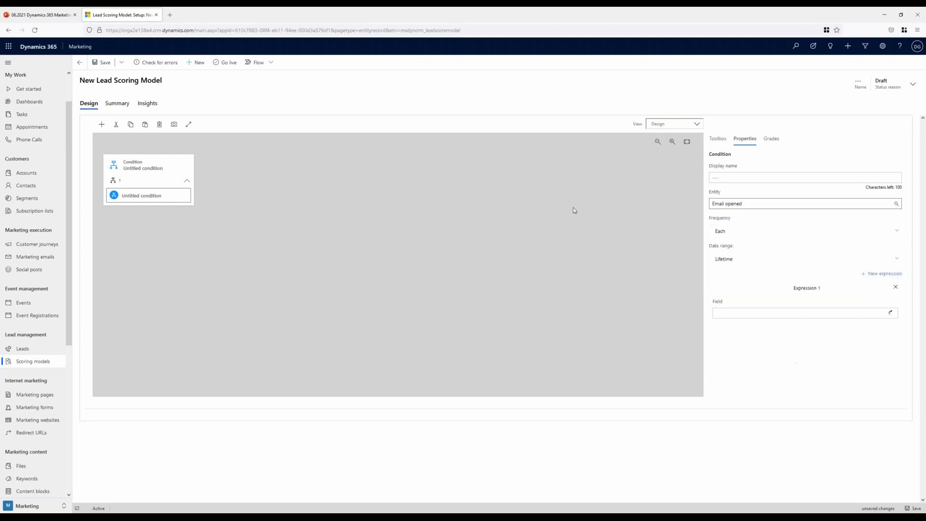
pyautogui.click(723, 232)
pyautogui.click(724, 242)
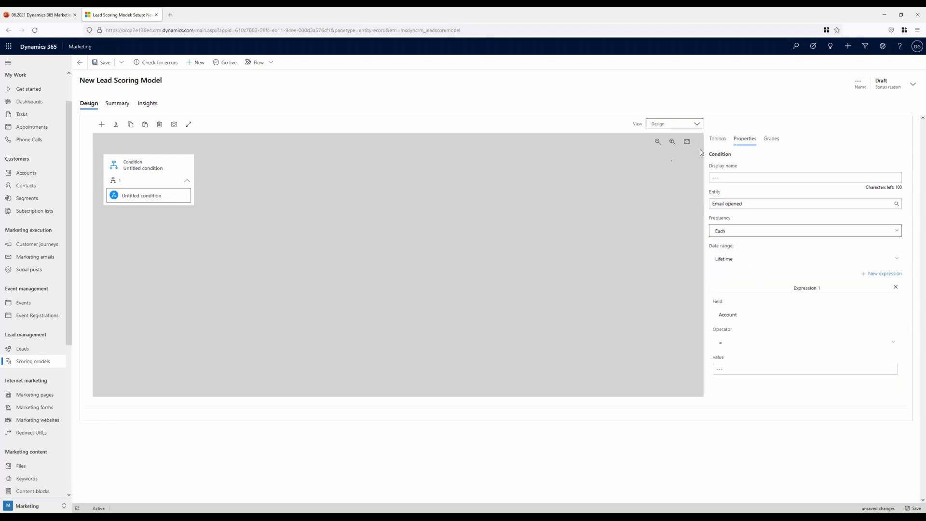
# Attach an action to the condition that increases the score by 5 points, and discard the unsaved scoring model.
pyautogui.click(718, 139)
pyautogui.moveTo(733, 202); pyautogui.dragTo(269, 191)
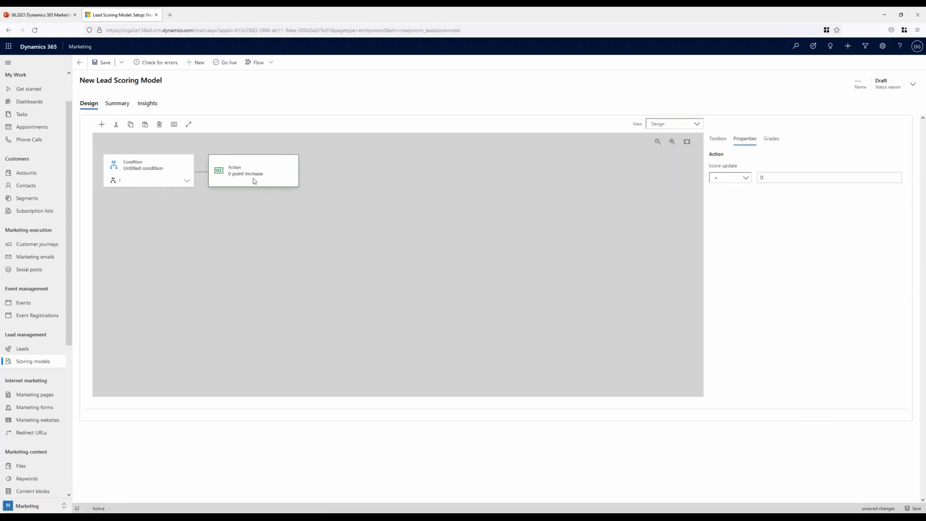
pyautogui.click(718, 139)
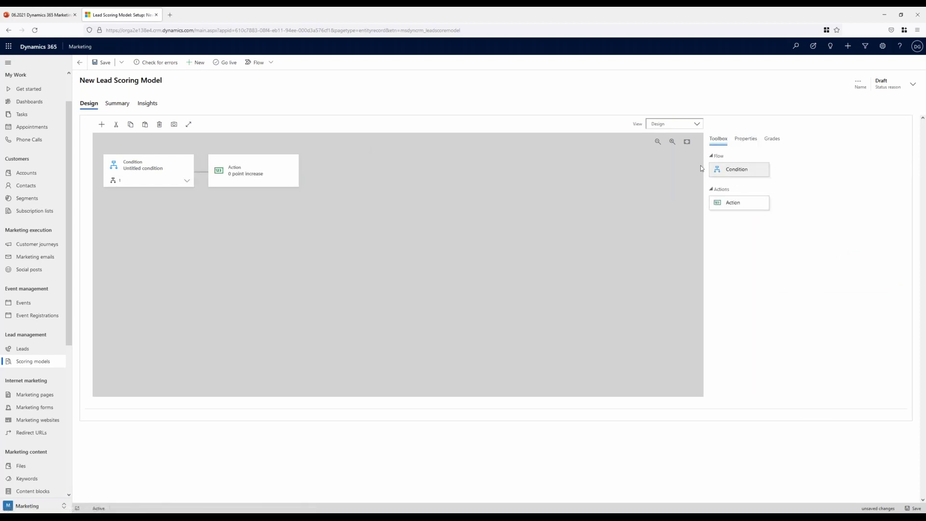
pyautogui.click(259, 171)
pyautogui.write('5')
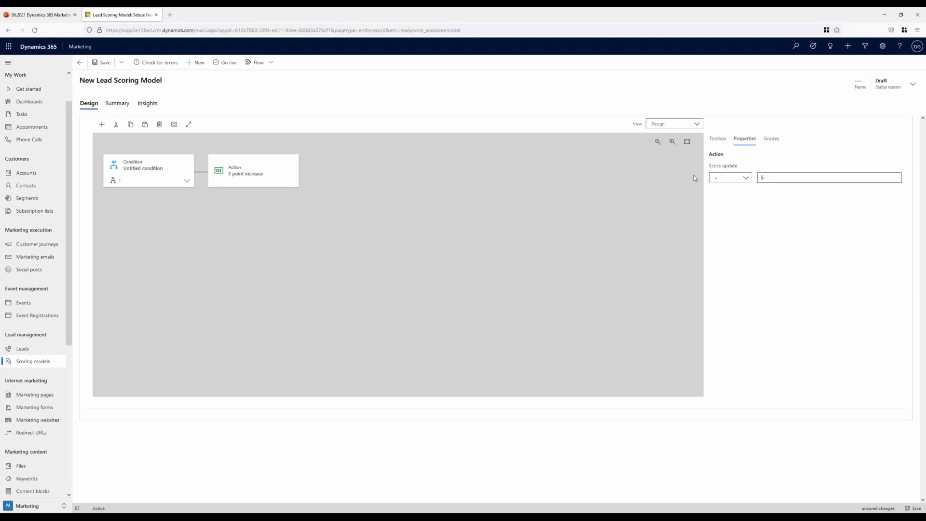
pyautogui.click(741, 250)
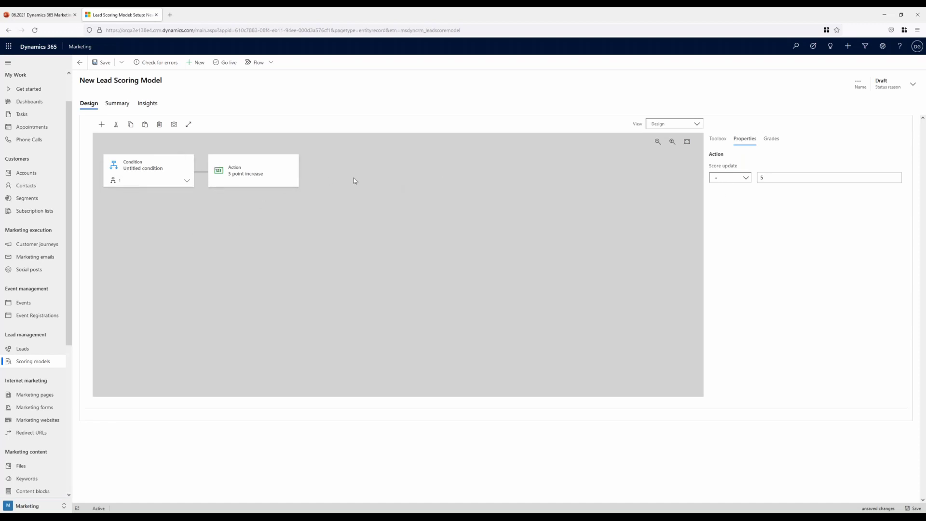
pyautogui.click(80, 62)
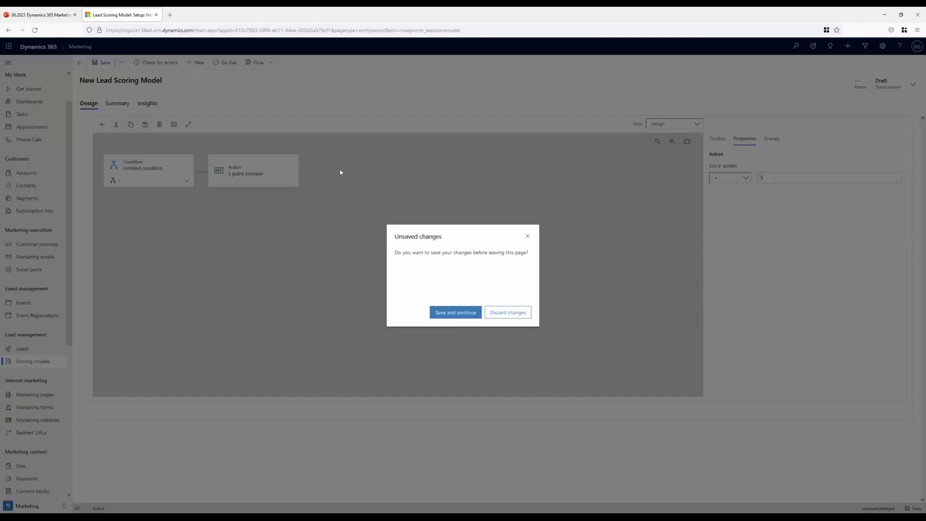
pyautogui.click(507, 312)
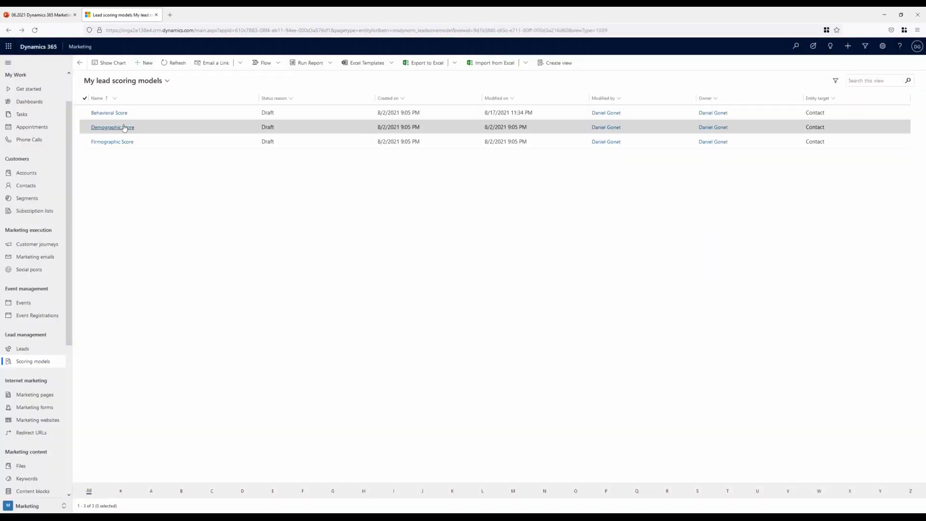
# Open the Behavioral Score model and examine its email, event and web engagement conditions.
pyautogui.click(121, 118)
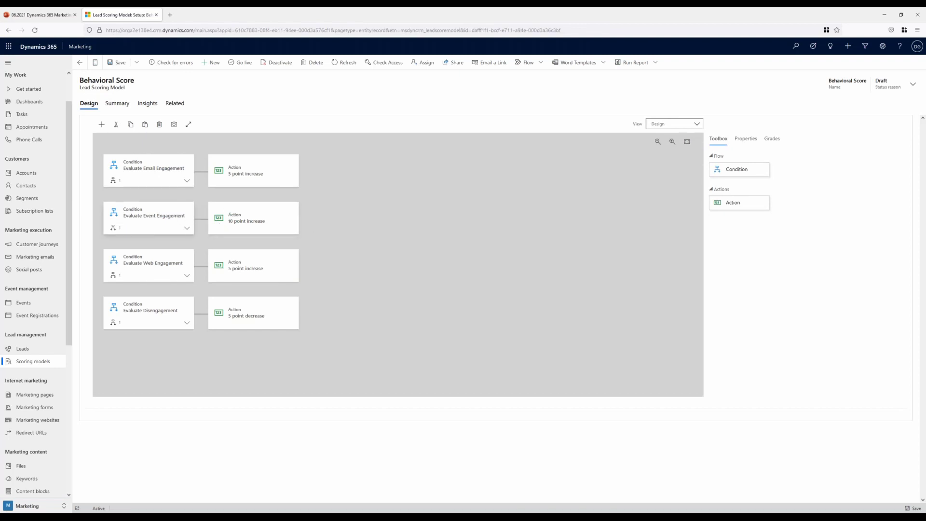
pyautogui.click(187, 180)
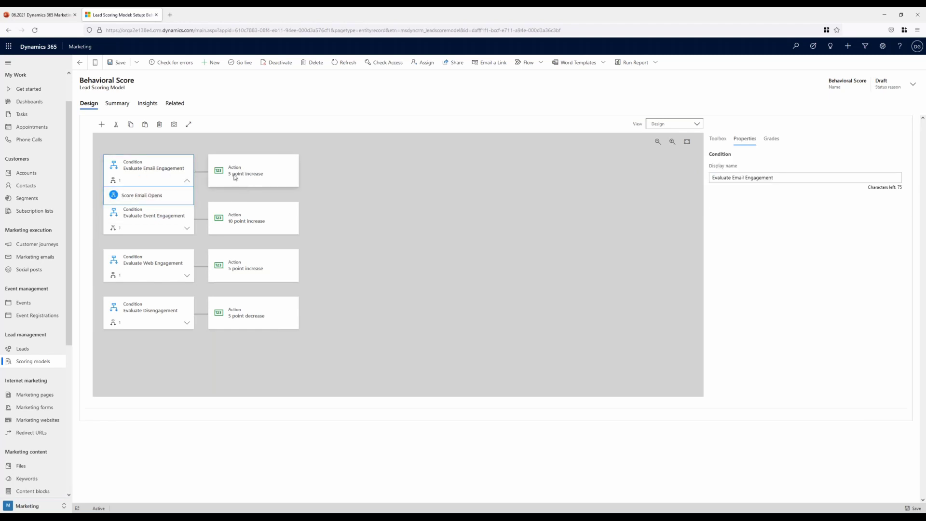
pyautogui.click(188, 181)
pyautogui.click(187, 228)
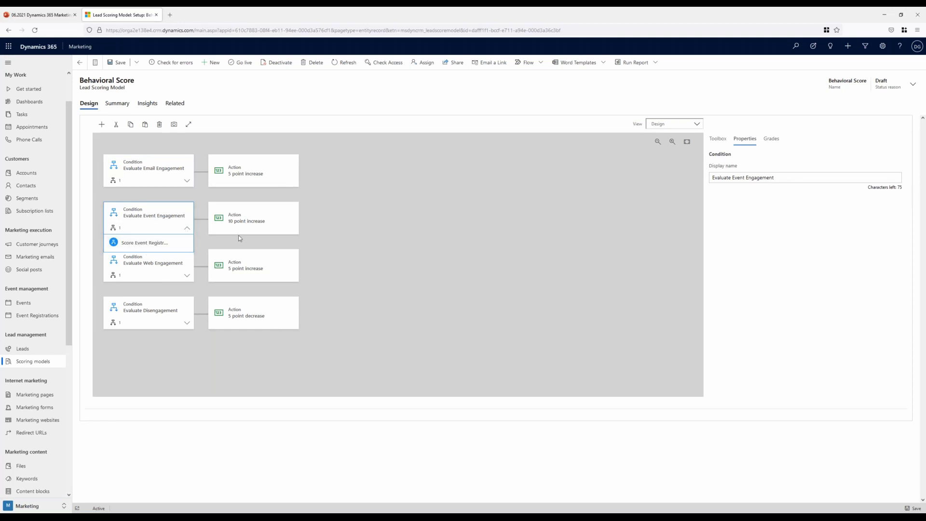
pyautogui.click(187, 229)
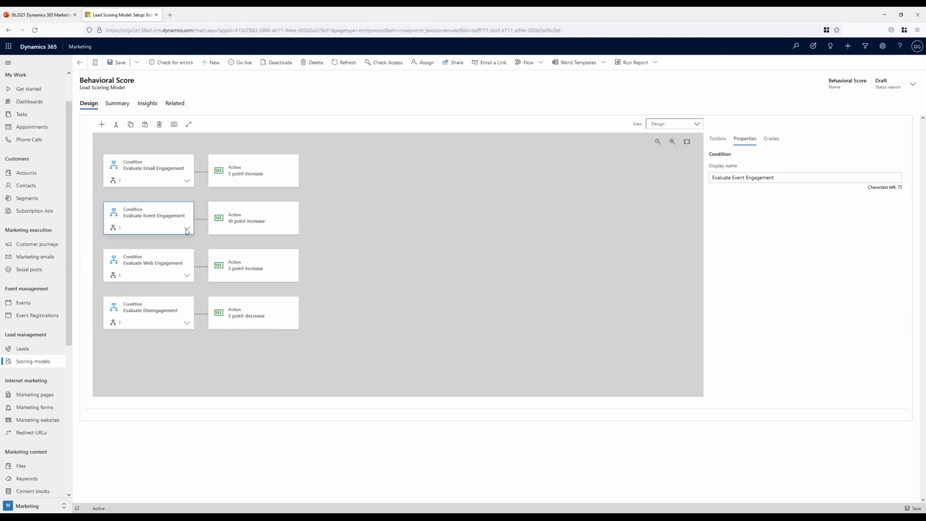
pyautogui.click(187, 275)
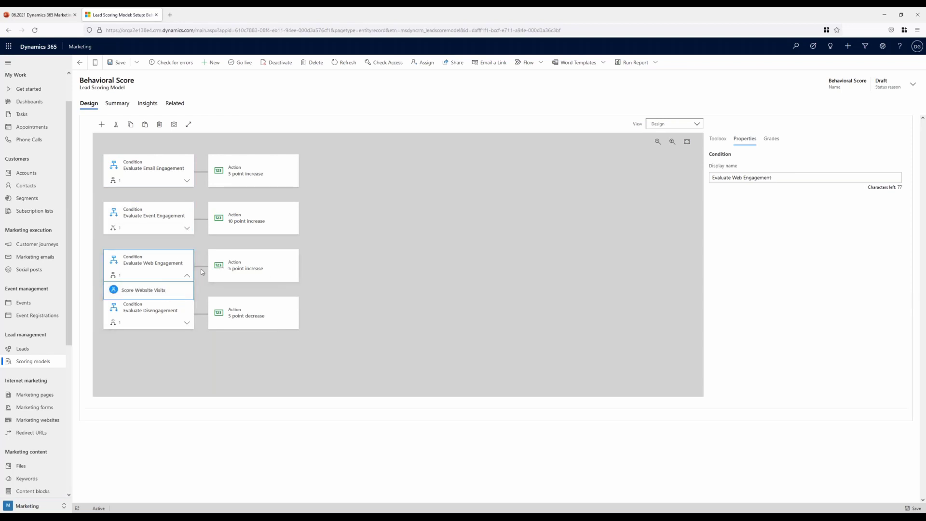
pyautogui.click(164, 289)
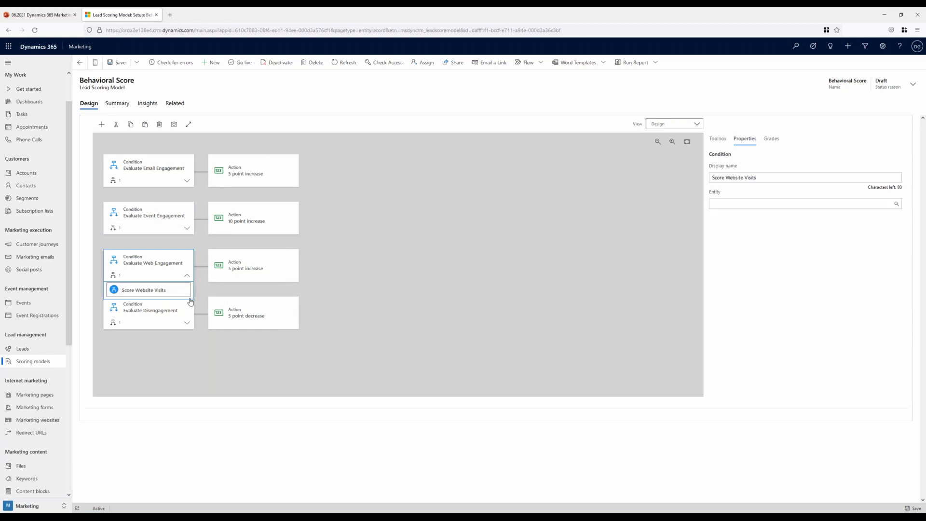
pyautogui.click(187, 275)
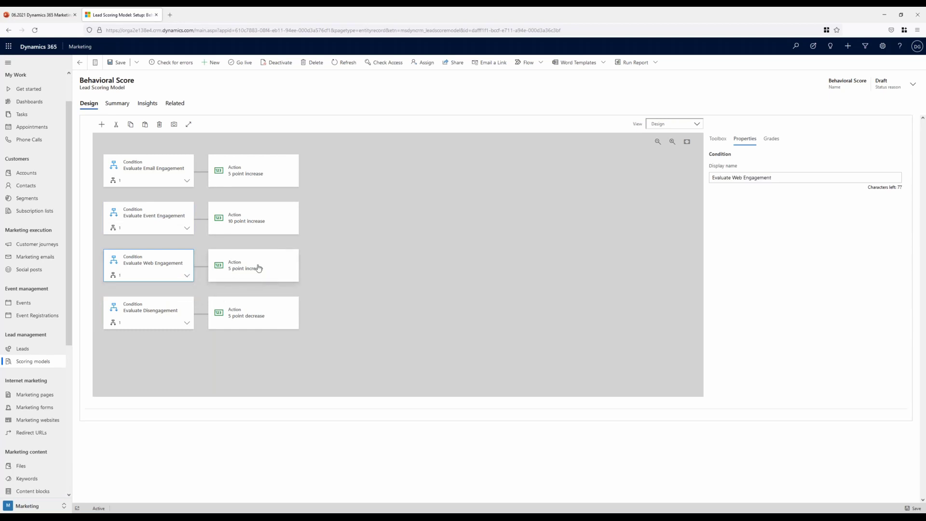
# Examine the Evaluate Disengagement condition and its linked score action.
pyautogui.click(187, 323)
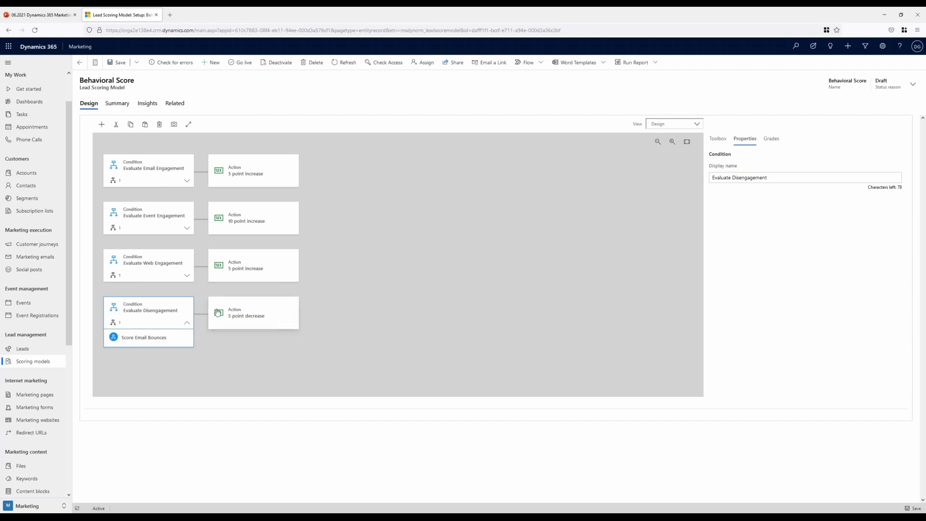
pyautogui.click(376, 341)
pyautogui.click(187, 322)
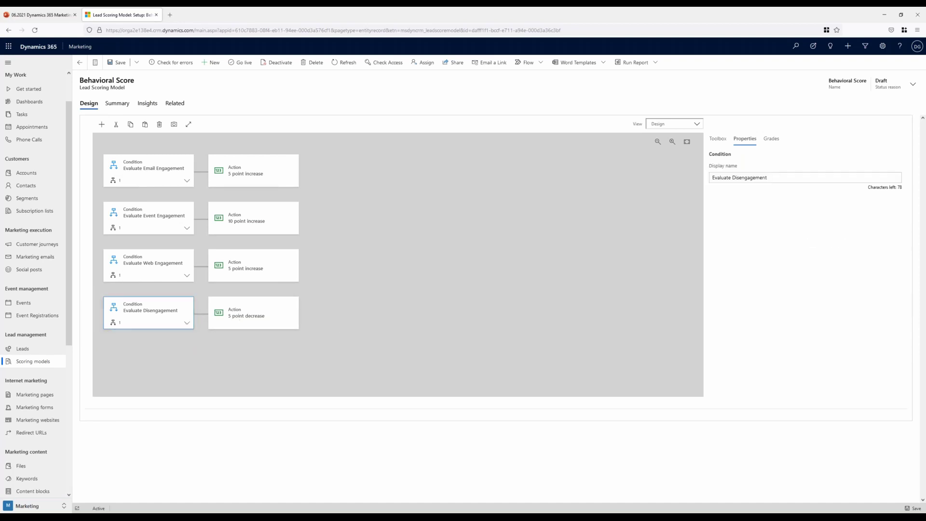
pyautogui.click(187, 323)
pyautogui.click(256, 371)
pyautogui.click(186, 322)
pyautogui.click(190, 349)
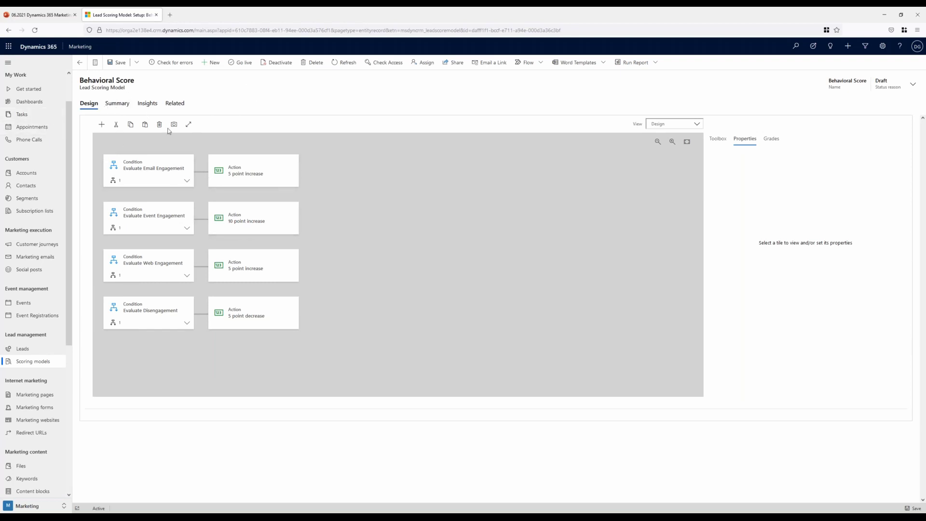
# Review the Behavioral Score model's insights and summary, and look through the remaining Marketing area entries.
pyautogui.click(149, 104)
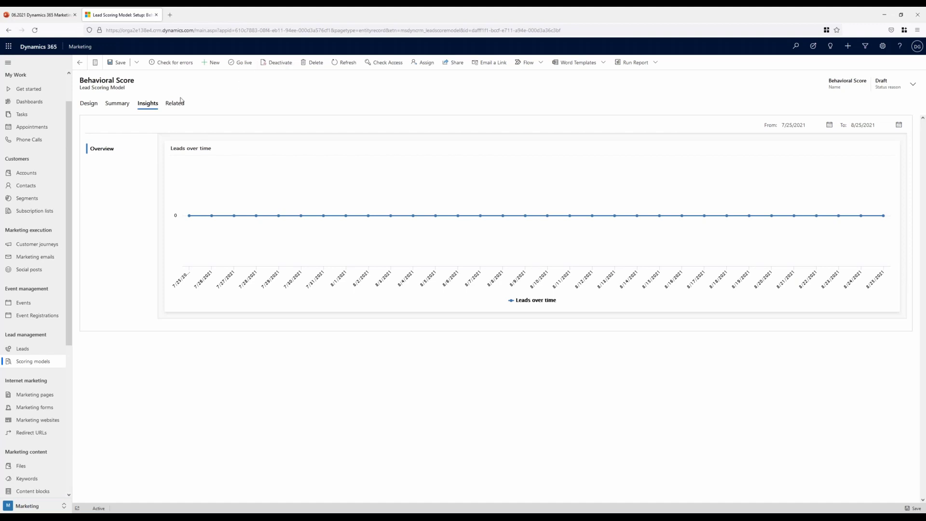
pyautogui.scroll(2, 29, 192)
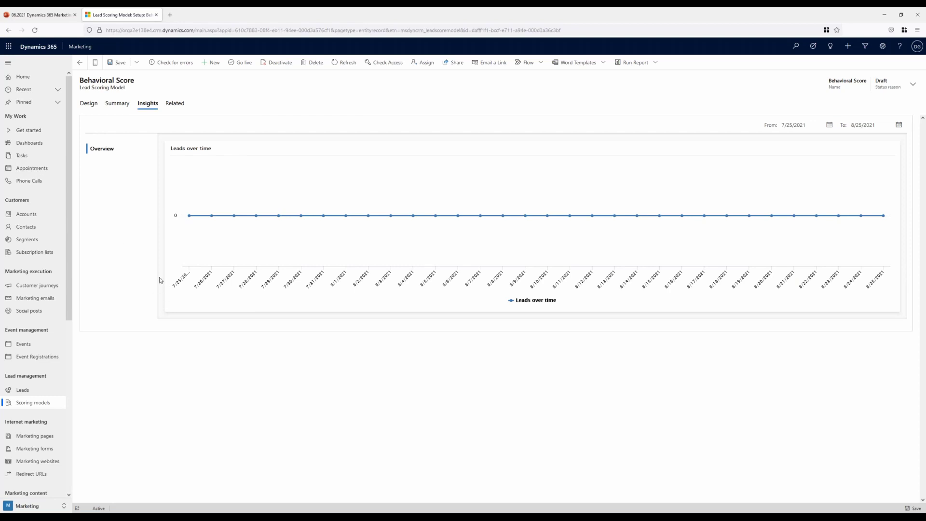
pyautogui.click(120, 111)
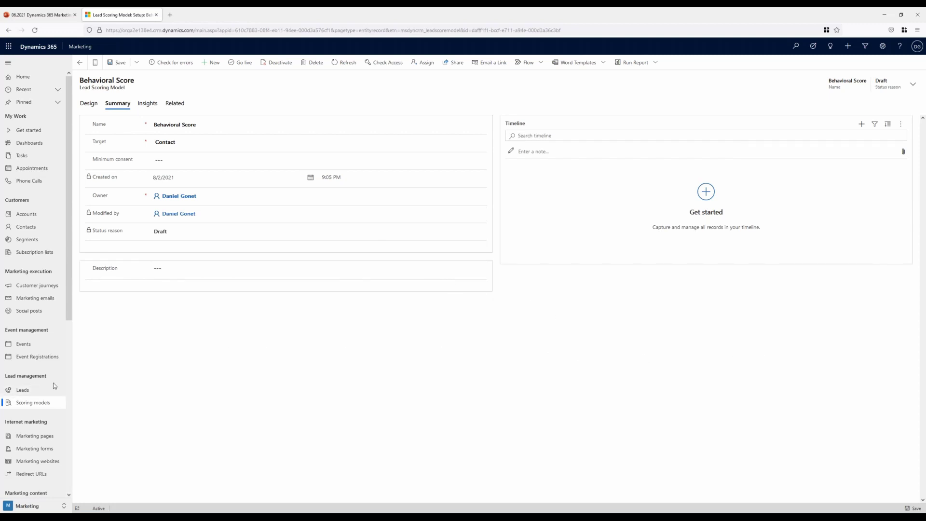
pyautogui.scroll(-1, 34, 390)
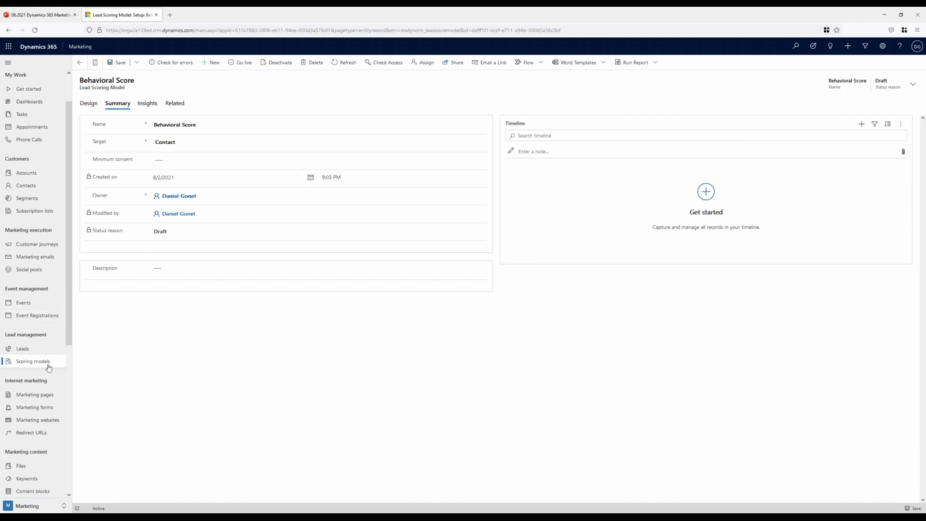
pyautogui.scroll(-4, 34, 366)
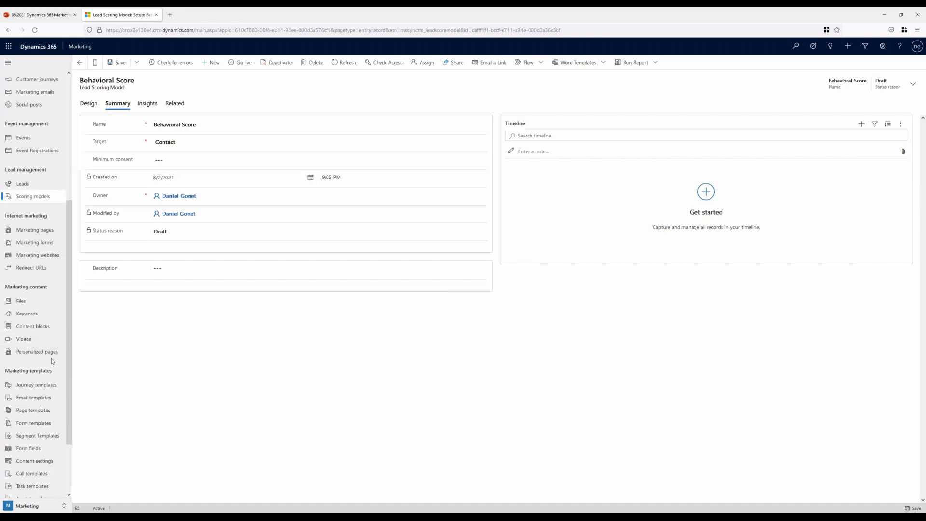
# Switch to the PowerPoint presentation and start the slide show from the In Summary slide.
pyautogui.click(51, 15)
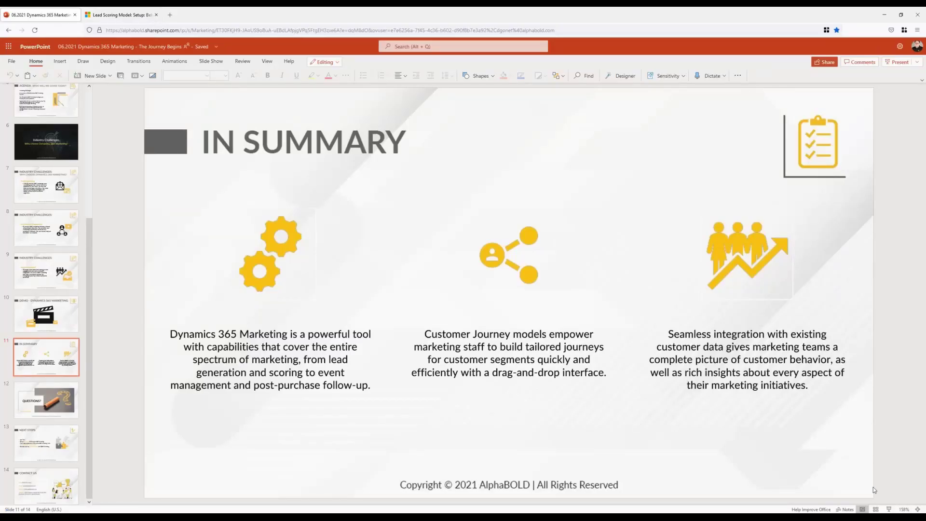
pyautogui.click(889, 509)
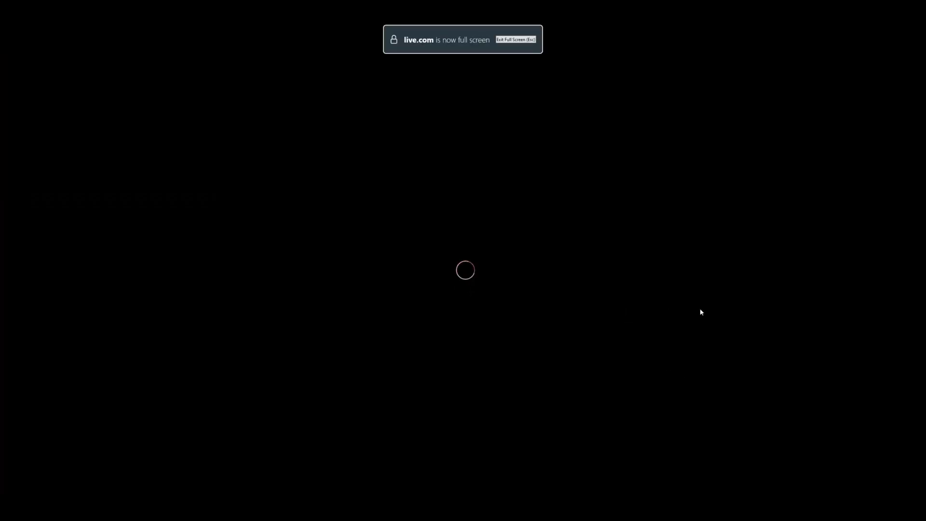